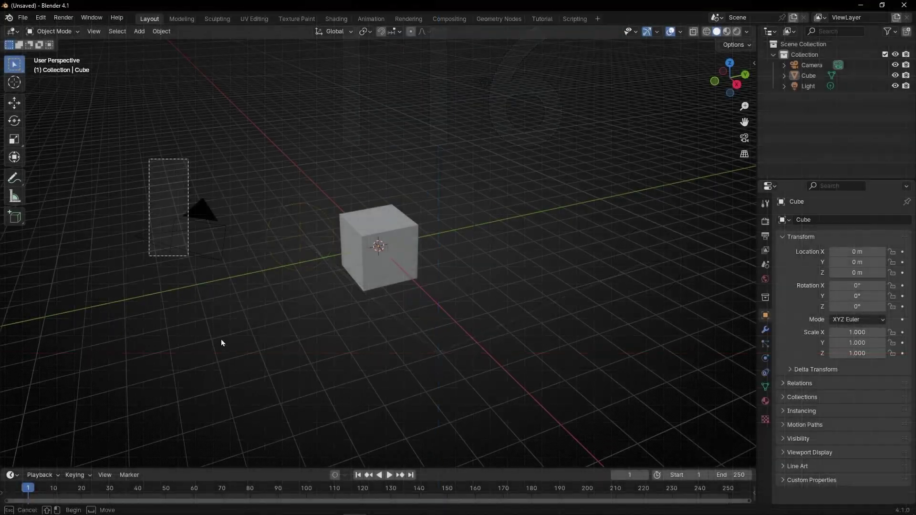
Delete the camera and light, and give the cube a new geometry node tree in the Tutorial workspace
key(Delete)
click(545, 21)
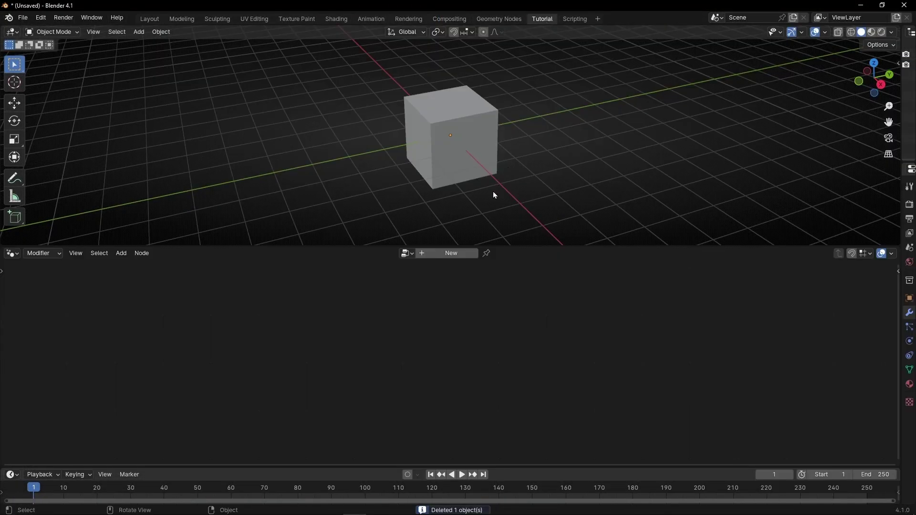
click(452, 255)
Close the timeline area and delete the Group Input node
right_click(321, 471)
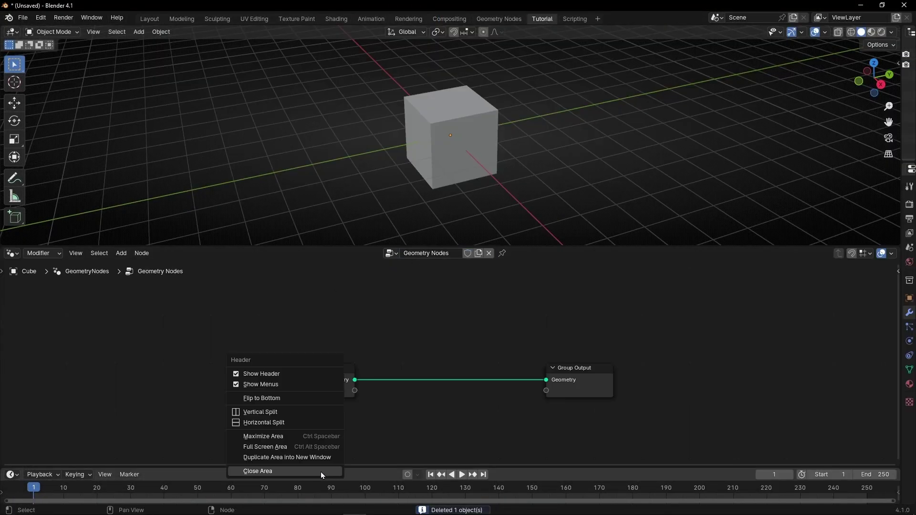
click(296, 471)
click(331, 407)
key(Delete)
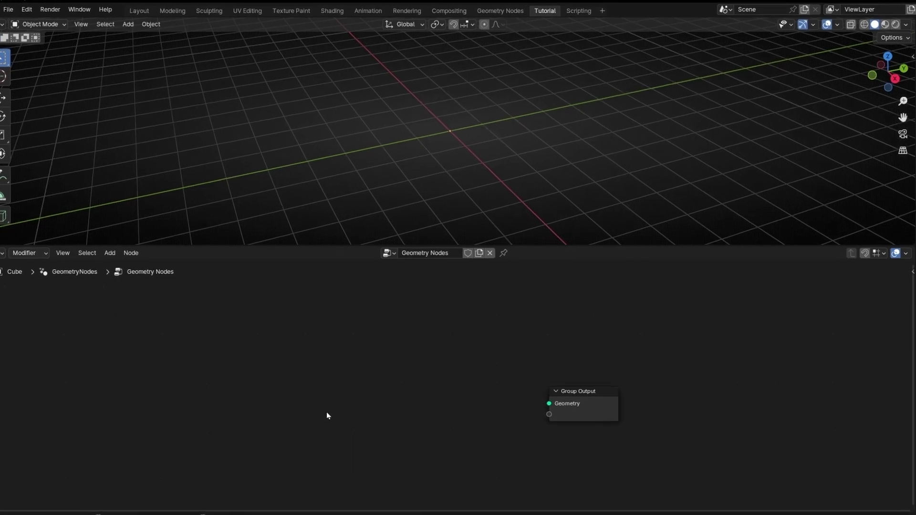
Add a Curve Line node and place a duplicate of it below
key(shift+a)
text(cur)
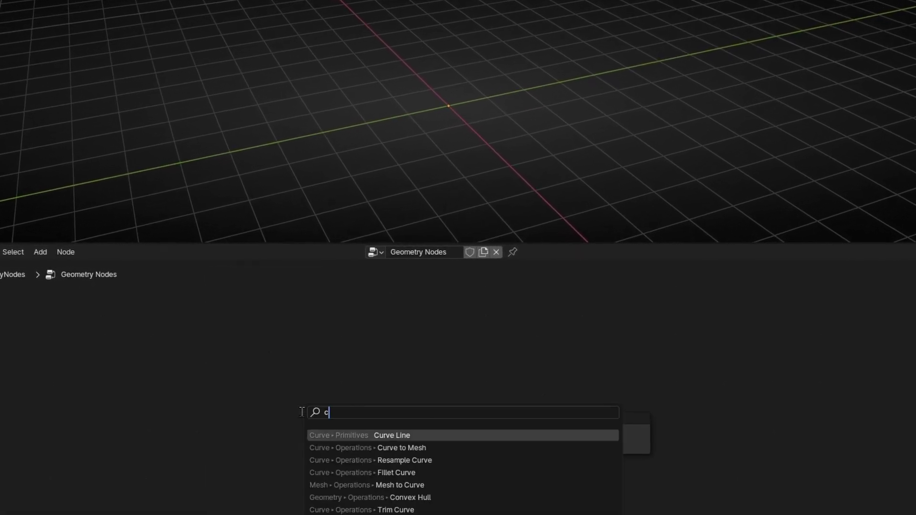
text(ve li)
key(Return)
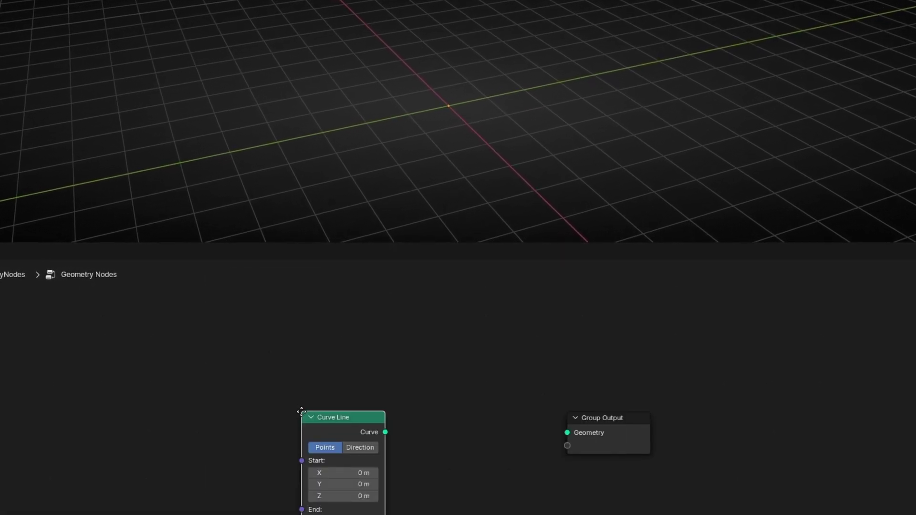
click(276, 304)
key(ctrl+space)
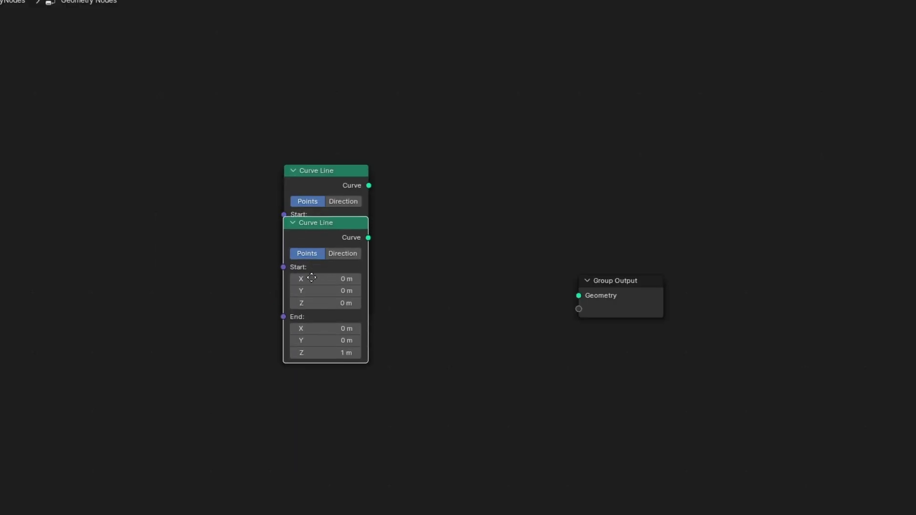
key(shift+d)
click(310, 380)
scroll(534, 371, up, 1)
Move the Group Output node further away and add a Join Geometry node between it and the Curve Line nodes
drag(670, 248, 711, 254)
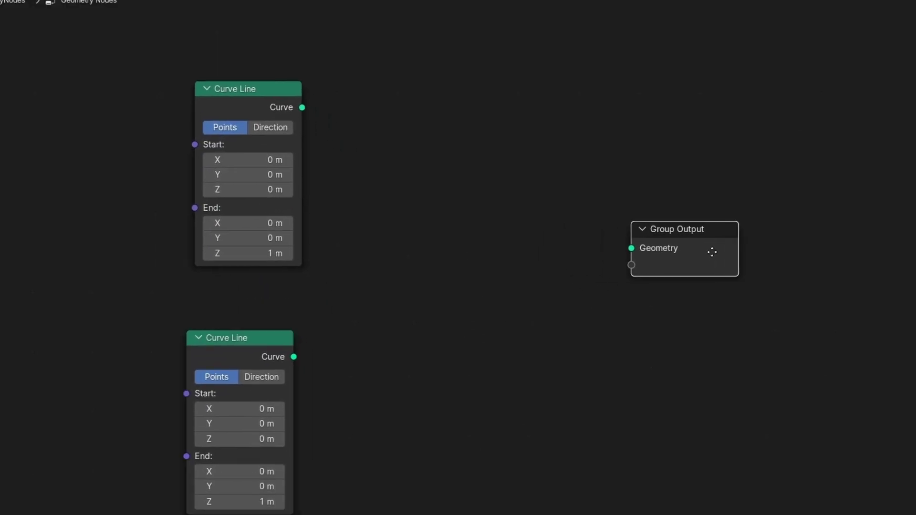
key(shift+a)
text(join)
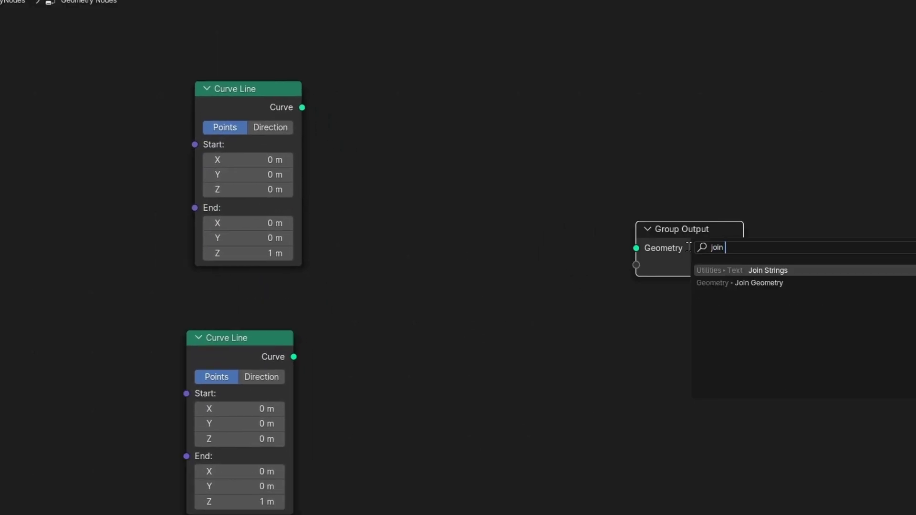
key(Down)
key(Return)
click(462, 227)
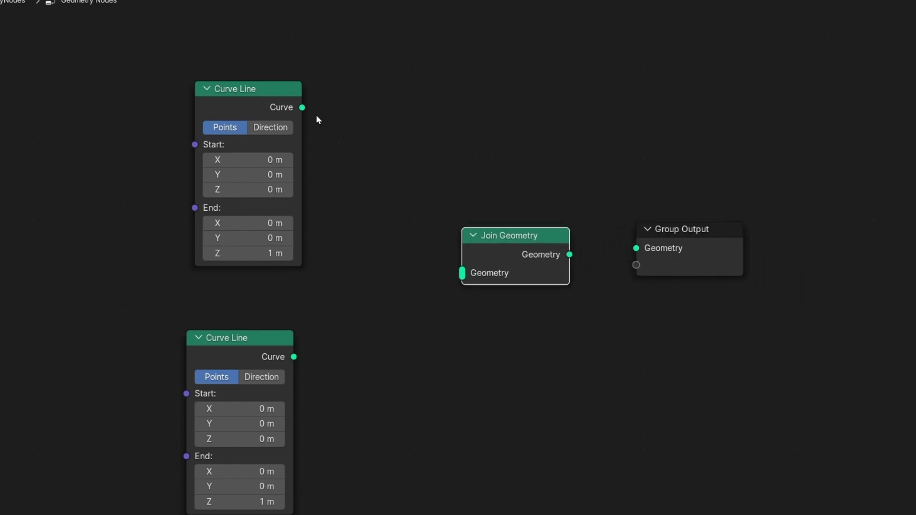
Connect both Curve Line nodes to Join Geometry and its output to the Group Output
drag(302, 107, 461, 271)
alt+right_drag(292, 356, 686, 255)
key(ctrl+space)
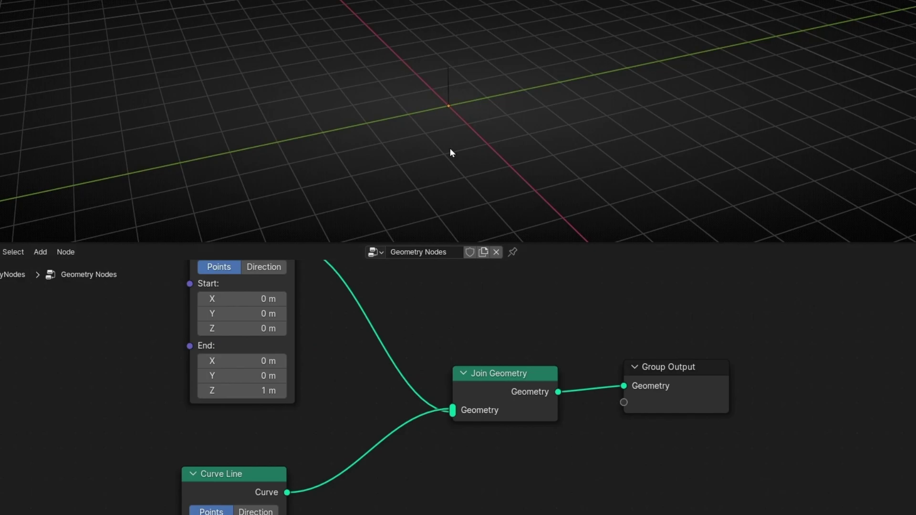
Set the upper Curve Line's End X to 1.7 m
click(456, 138)
scroll(458, 136, up, 7)
shift+middle_drag(458, 137, 436, 165)
middle_drag(362, 399, 443, 353)
drag(315, 315, 381, 315)
middle_drag(382, 191, 326, 82)
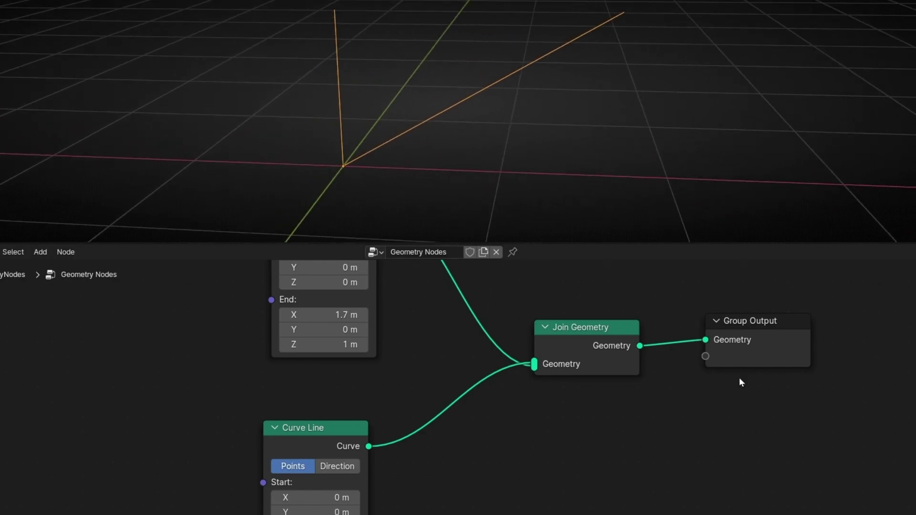
Make room before the Group Output and insert a Curve to Mesh node after Join Geometry
drag(483, 252, 654, 251)
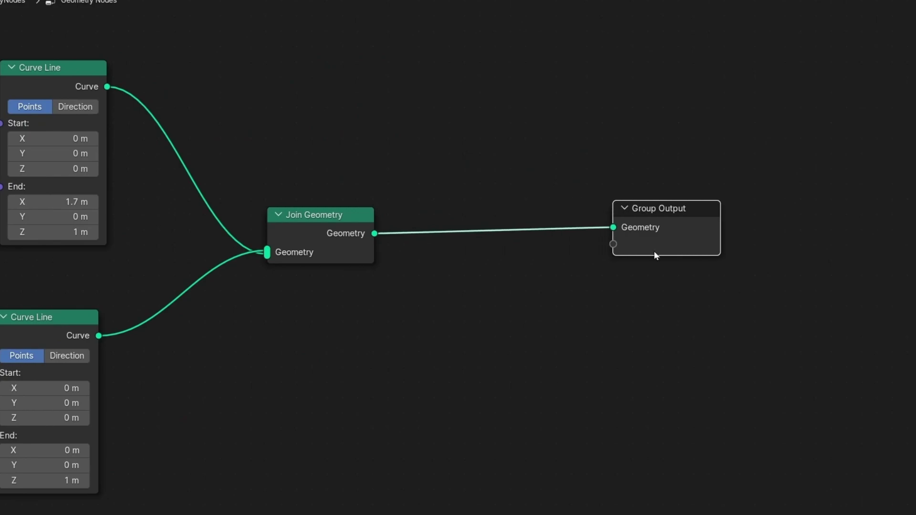
key(shift+a)
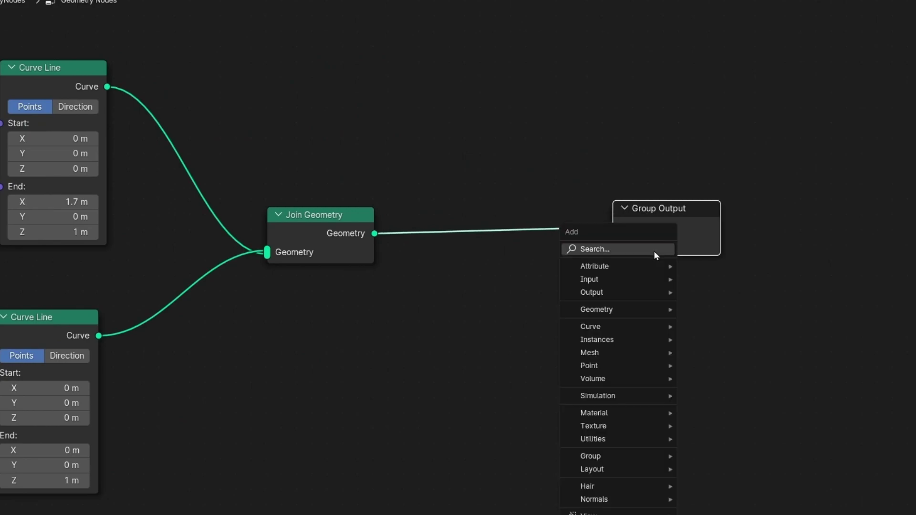
text(curve to)
key(Return)
click(446, 191)
Add a Curve Circle node as the Profile Curve of Curve to Mesh and enable Fill Caps
drag(445, 251, 345, 307)
text(c)
key(Return)
click(540, 304)
click(460, 271)
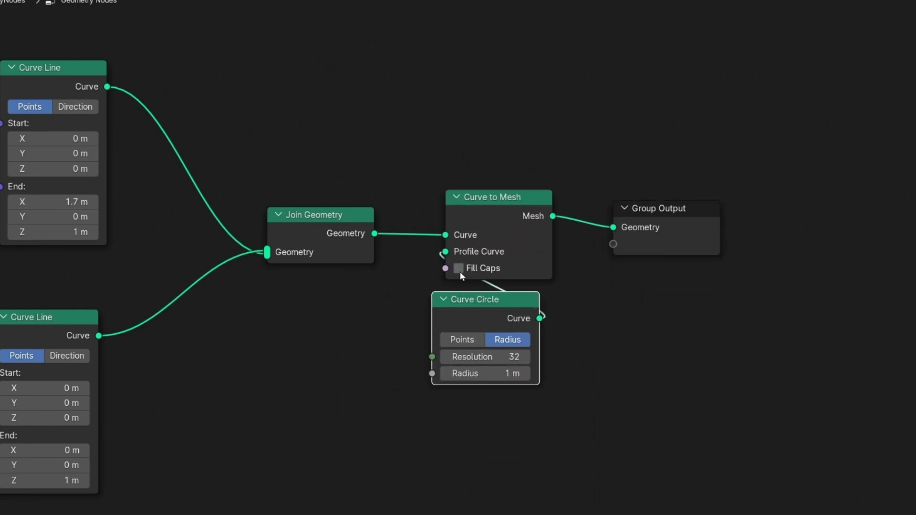
Set the Curve Circle radius to 0.005 m
drag(482, 509, 433, 508)
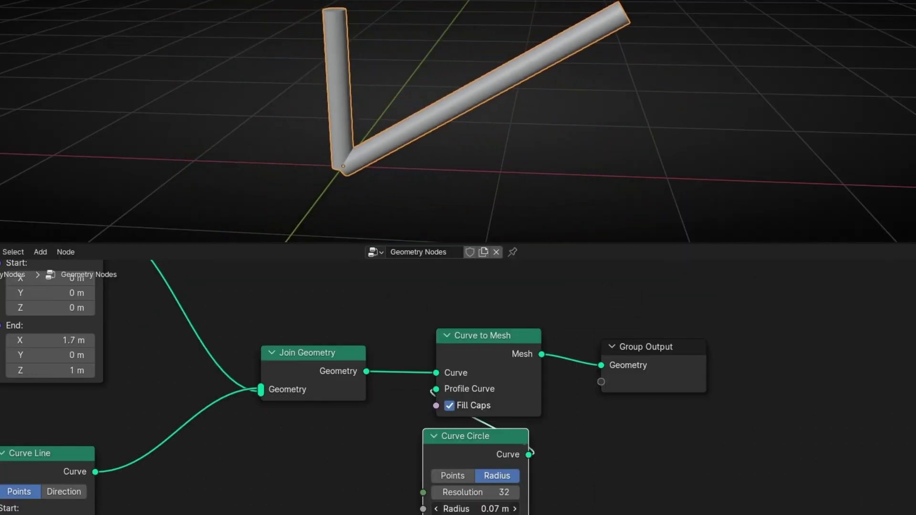
double_click(481, 508)
text(0.005)
key(Return)
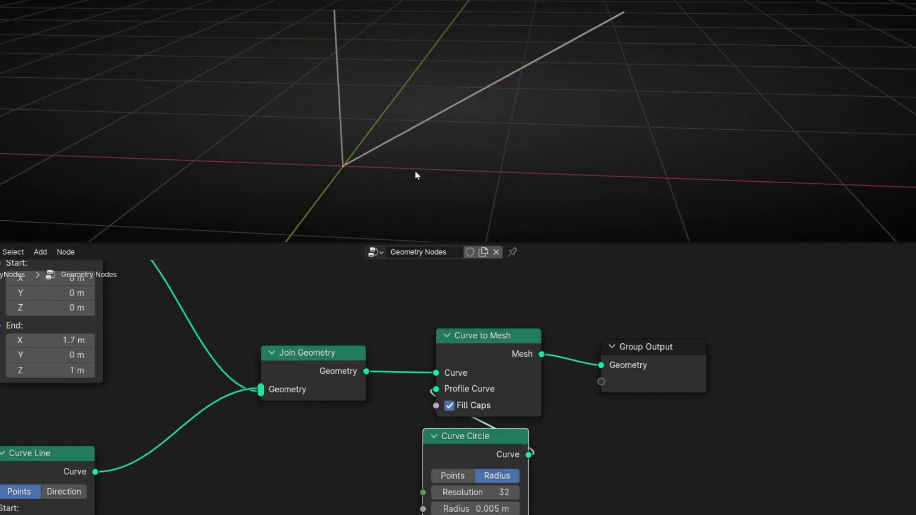
Add a sphere empty at the origin and scale it down to a small size
middle_drag(416, 173, 370, 206)
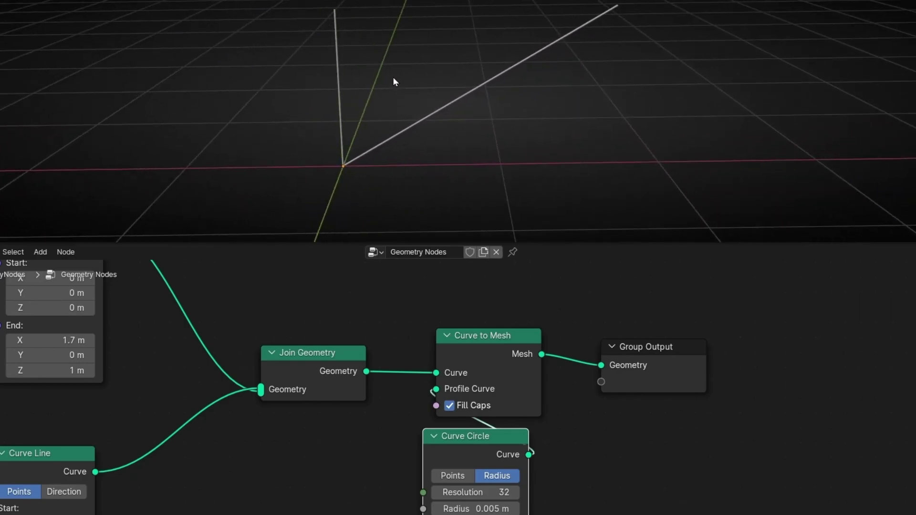
key(ctrl+space)
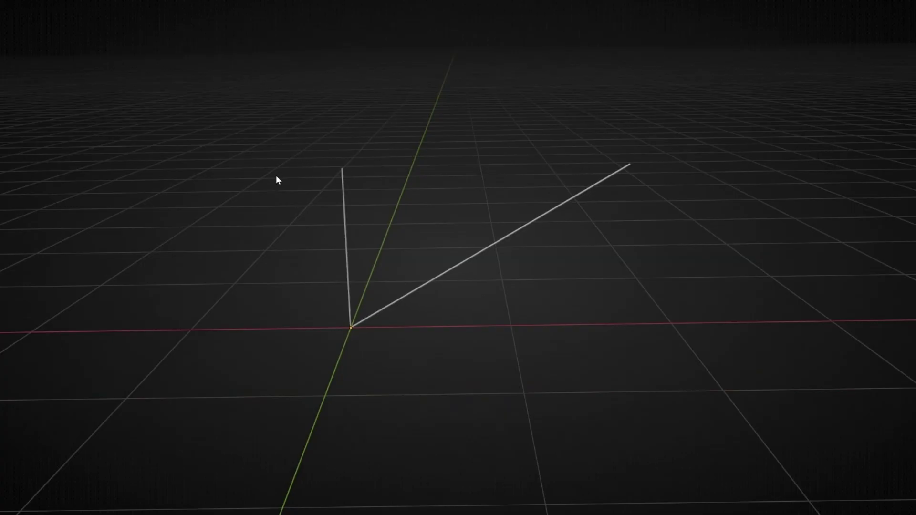
click(123, 21)
mouse_move(158, 148)
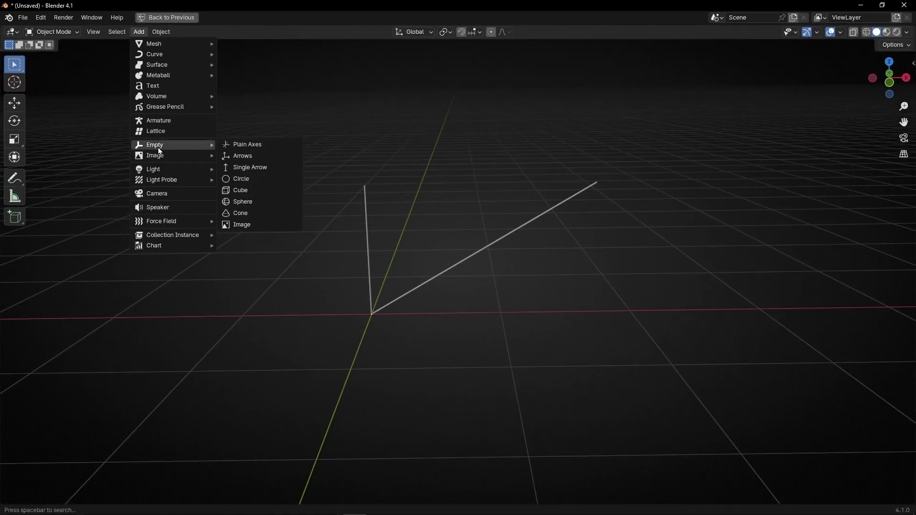
click(245, 201)
key(s)
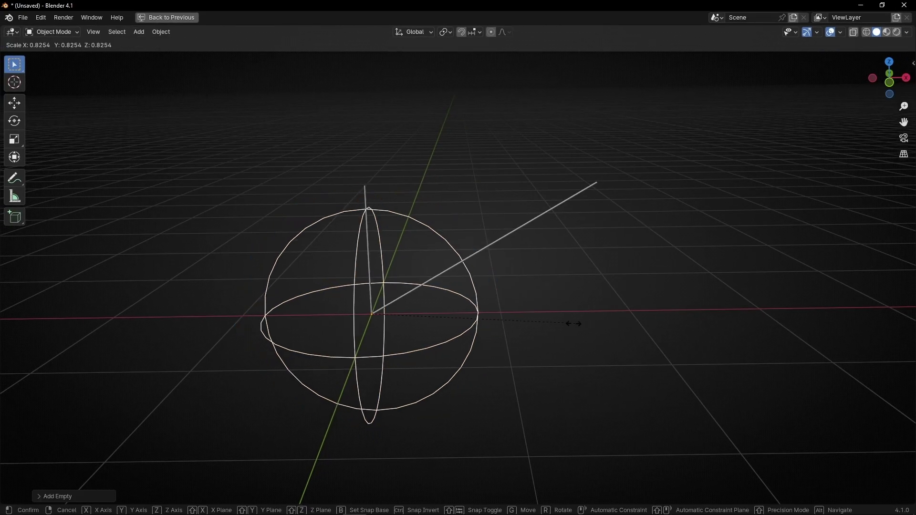
click(420, 318)
Place a duplicate of the sphere empty beside it along X and move the original to the far side of the shorter line
key(shift+d)
click(479, 324)
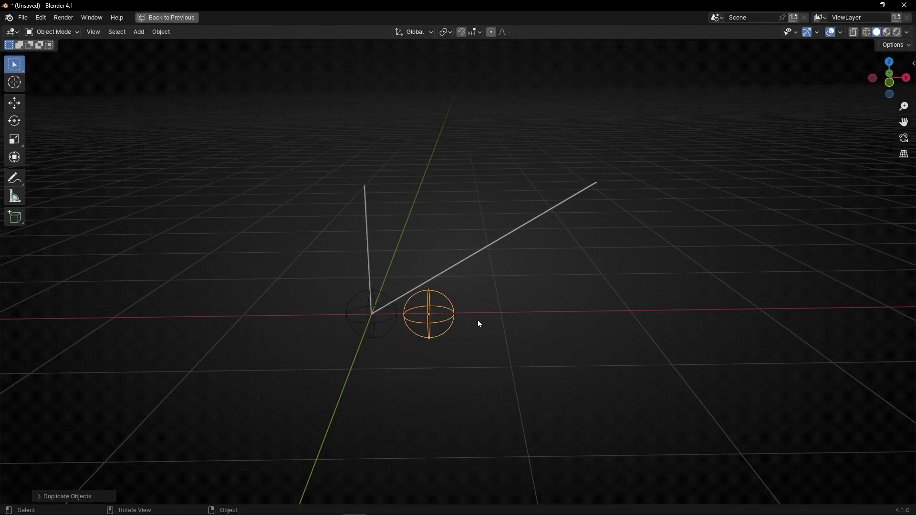
key(g)
click(375, 305)
key(ctrl+space)
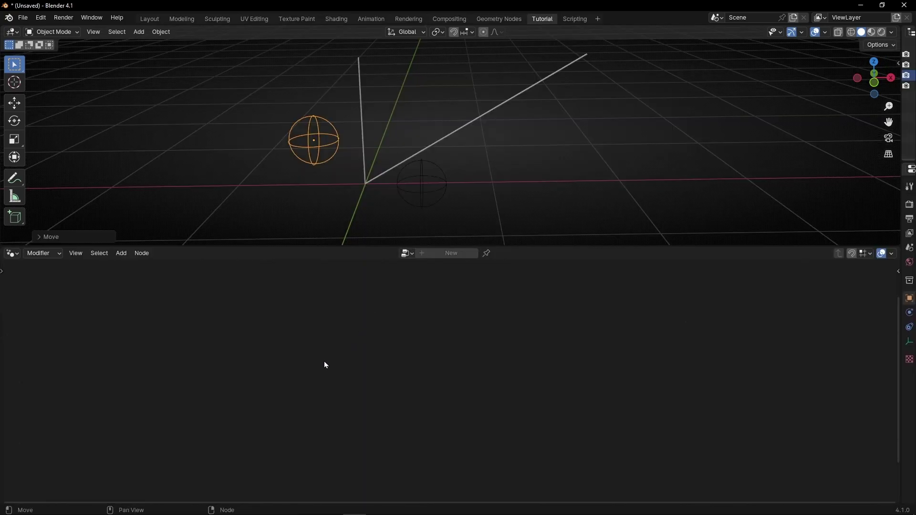
Select the line object, pin its node tree in the node editor, and widen the outliner and properties area
click(447, 140)
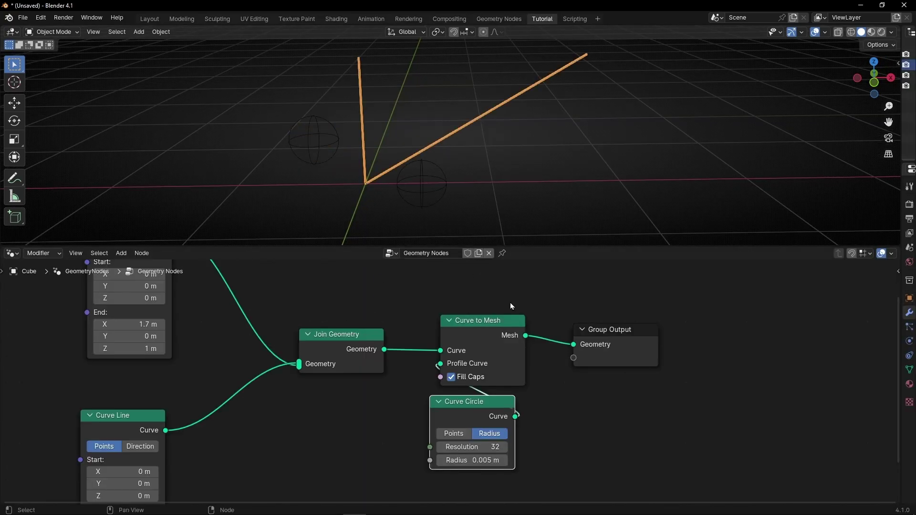
click(502, 253)
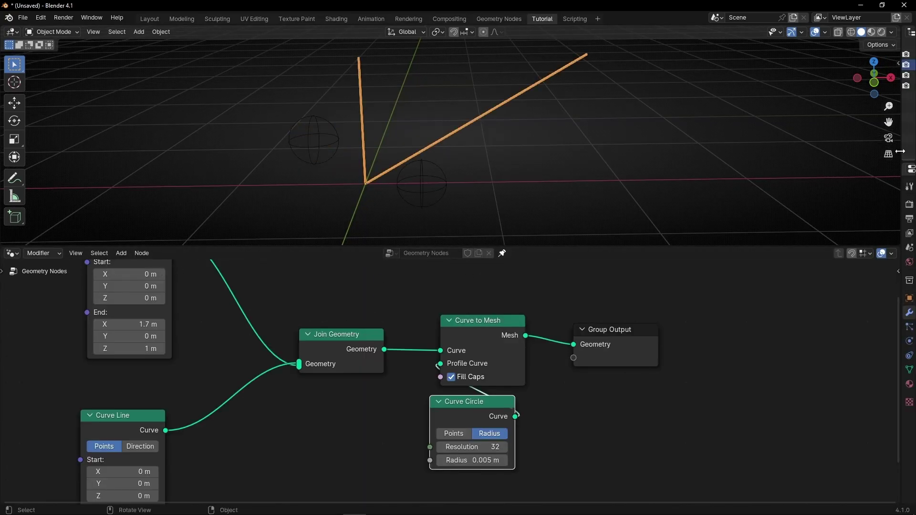
drag(900, 152, 758, 151)
scroll(255, 292, down, 4)
middle_drag(256, 318, 399, 304)
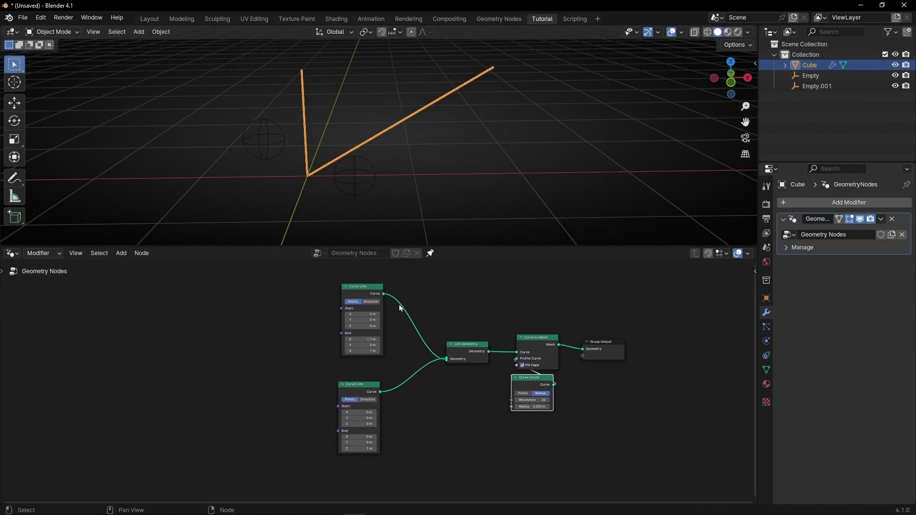
Bring Empty into the node tree, link its Location to the upper Curve Line's End, and reposition the empty in the viewport
drag(810, 76, 275, 316)
scroll(275, 316, up, 3)
drag(234, 289, 317, 311)
drag(261, 145, 478, 96)
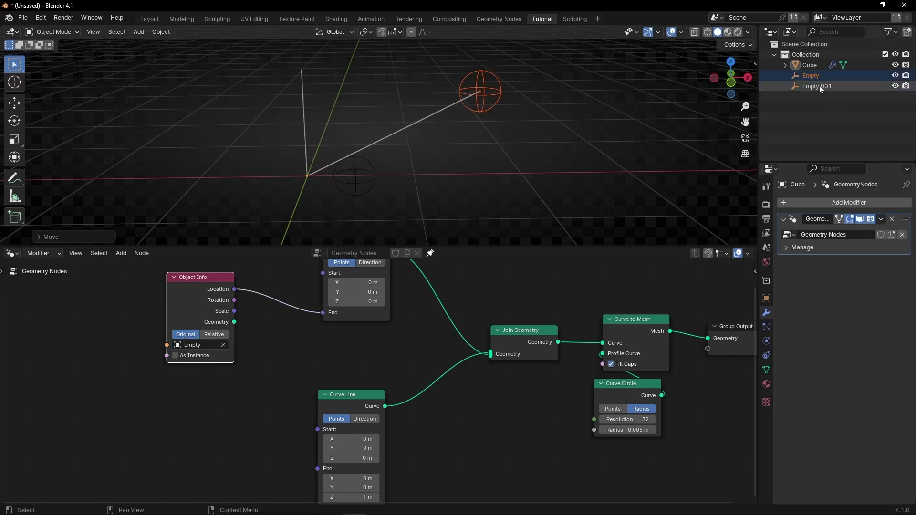
Bring Empty.001 into the node tree, link its Location to the lower Curve Line's End, and reposition the empty in the viewport
drag(820, 88, 179, 401)
middle_drag(273, 403, 288, 355)
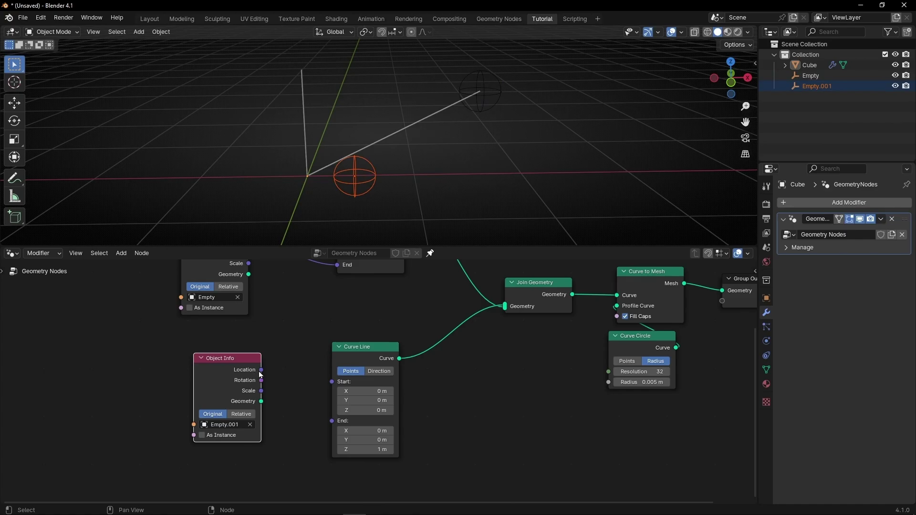
drag(261, 370, 331, 421)
drag(352, 157, 257, 76)
Narrow the outliner and properties area, and collapse the Curve to Mesh and Curve Circle nodes into a compact stack
drag(756, 132, 900, 143)
scroll(539, 322, down, 2)
middle_drag(539, 321, 424, 376)
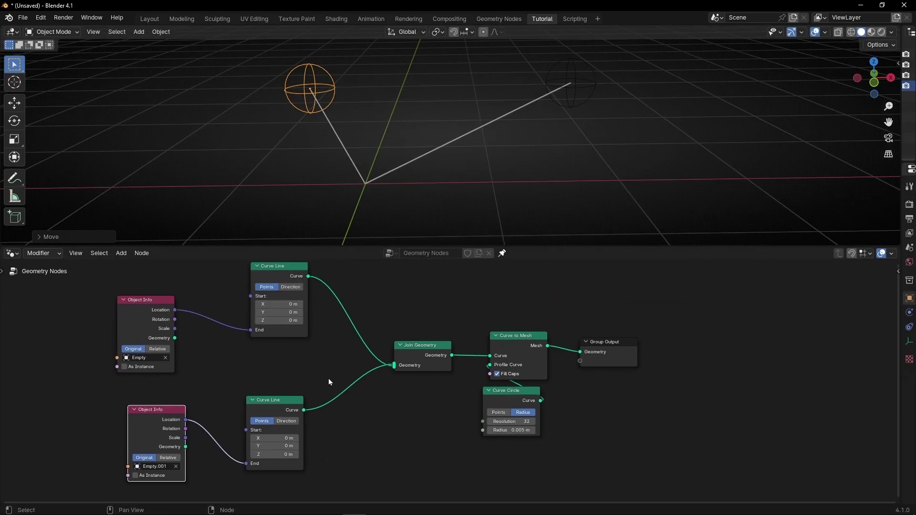
click(488, 390)
click(496, 336)
drag(516, 391, 521, 348)
Annotate the viewport with an arc between the two lines and a question mark above it
key(ctrl+space)
scroll(376, 235, up, 2)
scroll(376, 234, up, 1)
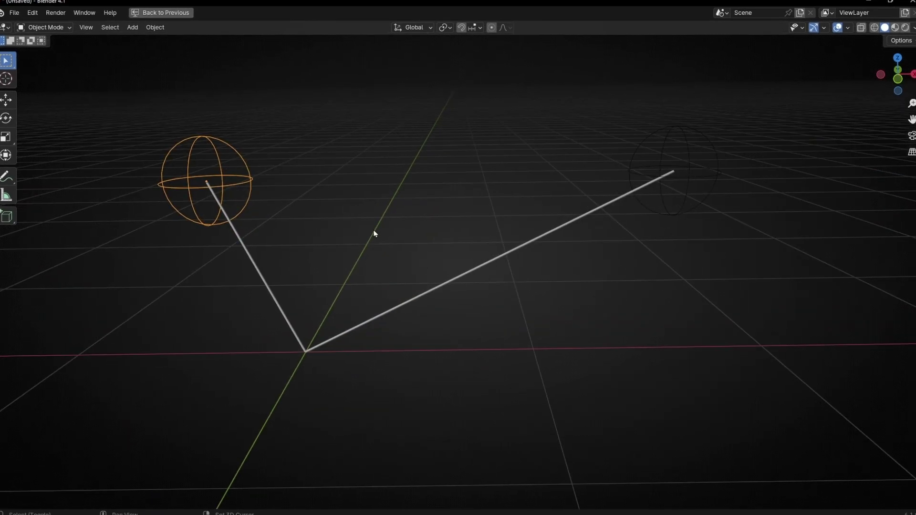
shift+middle_drag(376, 234, 384, 253)
click(14, 177)
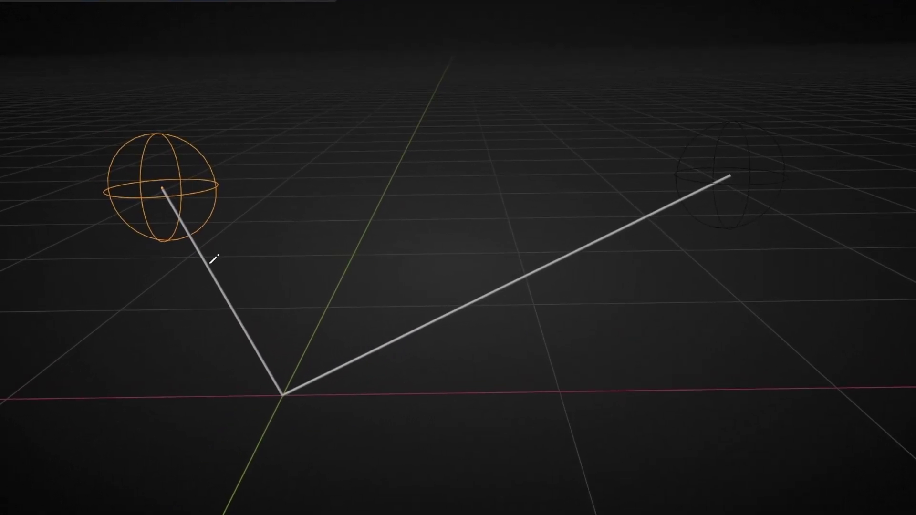
drag(210, 263, 320, 255)
mouse_move(339, 112)
mouse_down()
mouse_move(405, 126)
mouse_move(380, 191)
mouse_up()
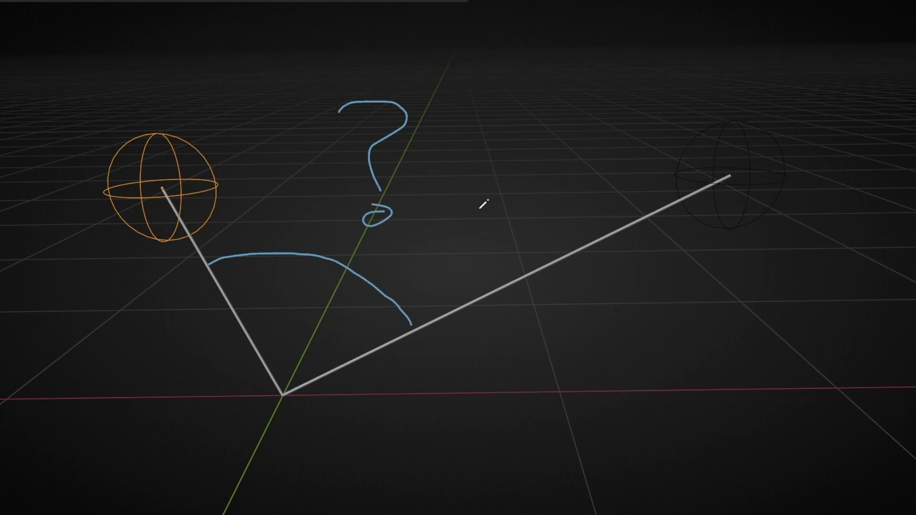
Add a Vector Math node to the geometry node tree beside the lower Curve Line
key(ctrl+space)
scroll(286, 350, down, 3)
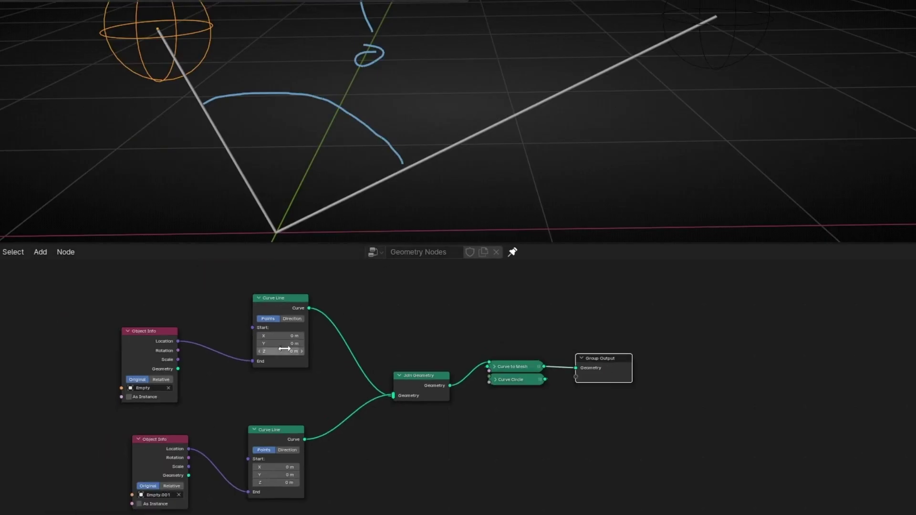
scroll(414, 148, down, 4)
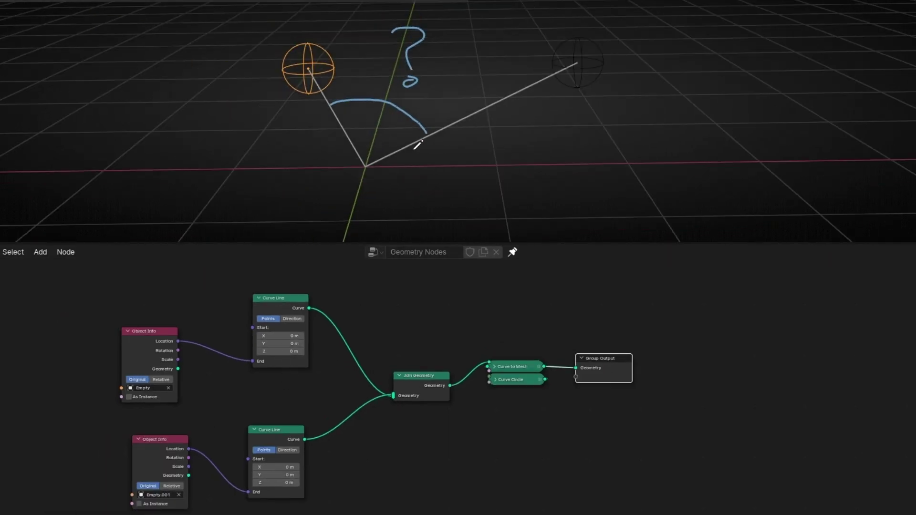
middle_drag(357, 449, 449, 453)
key(shift+a)
text(v)
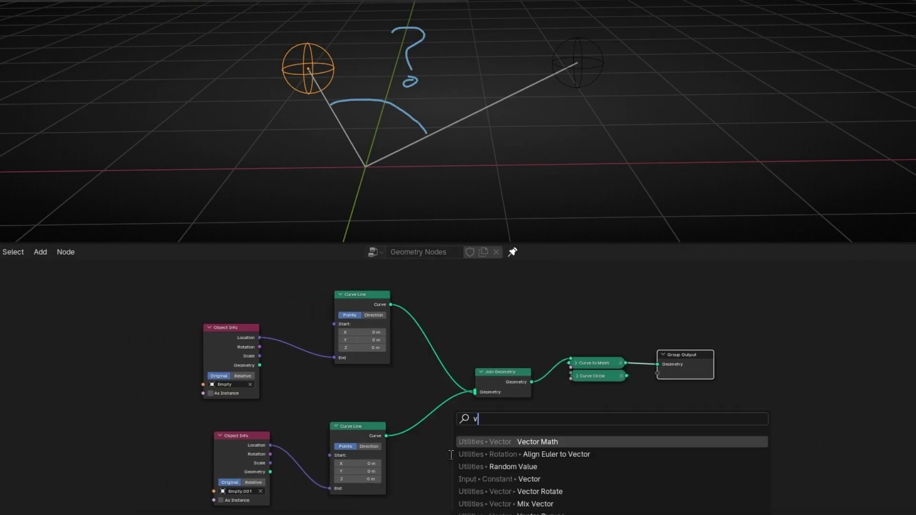
text(ector ma)
key(Return)
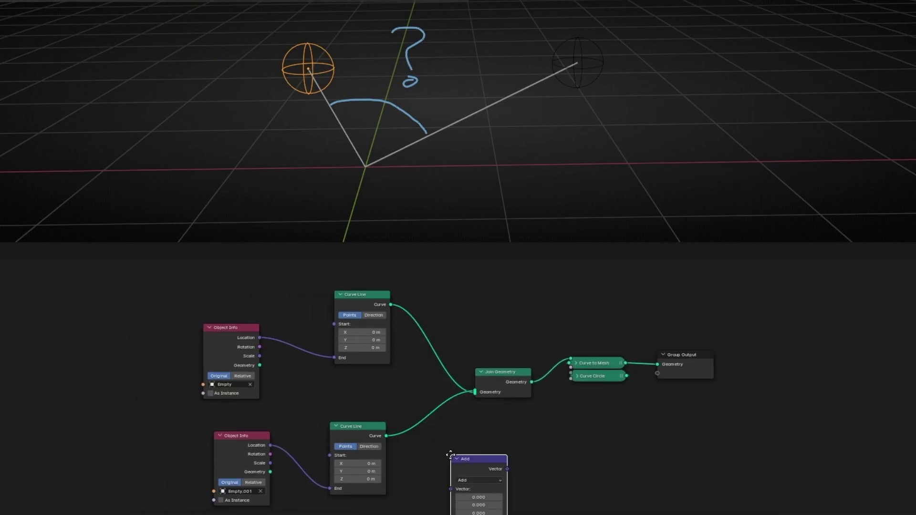
click(450, 455)
Place the Vector Math node below the lower Curve Line and set its operation to Dot Product
key(ctrl+space)
scroll(577, 452, up, 5)
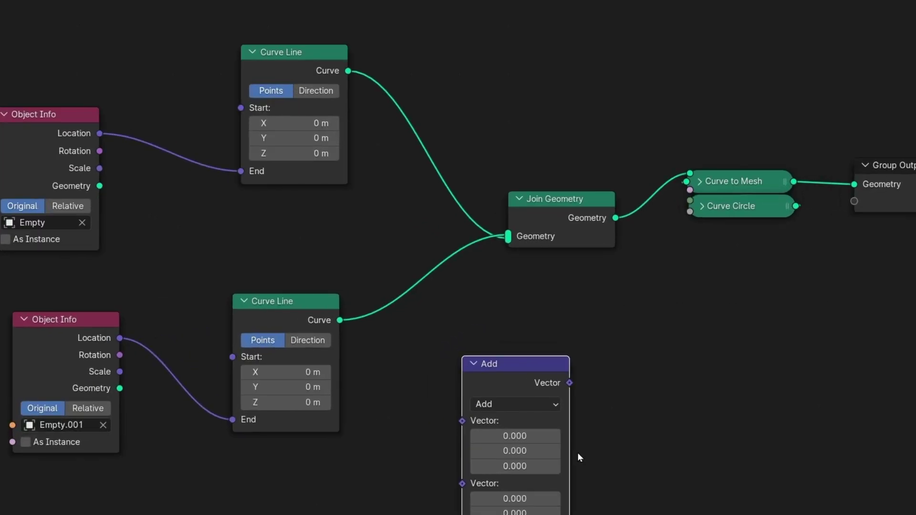
middle_drag(578, 452, 597, 320)
drag(514, 238, 280, 341)
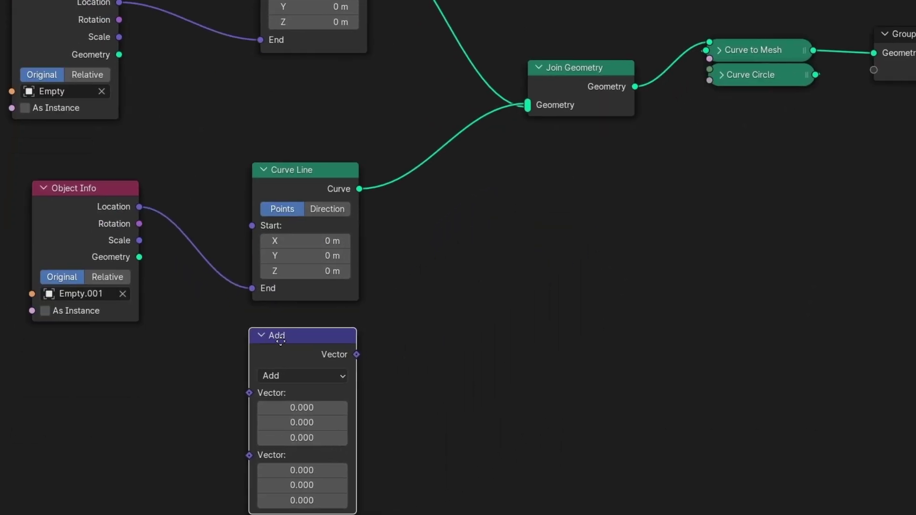
click(280, 375)
click(292, 295)
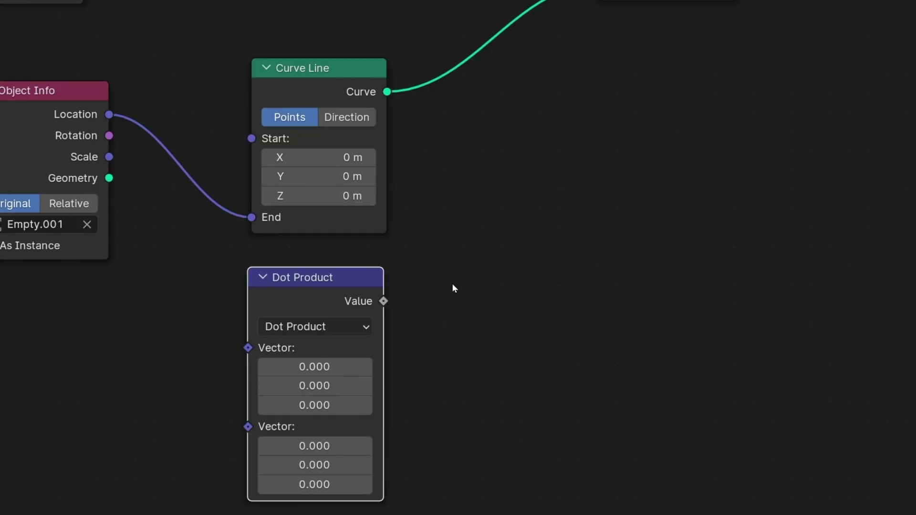
Link the Locations of Empty and Empty.001 to the Dot Product's two Vector inputs, and tidy the surrounding nodes
scroll(206, 330, down, 8)
middle_drag(274, 183, 210, 252)
drag(207, 138, 282, 381)
drag(219, 265, 288, 391)
drag(174, 271, 150, 282)
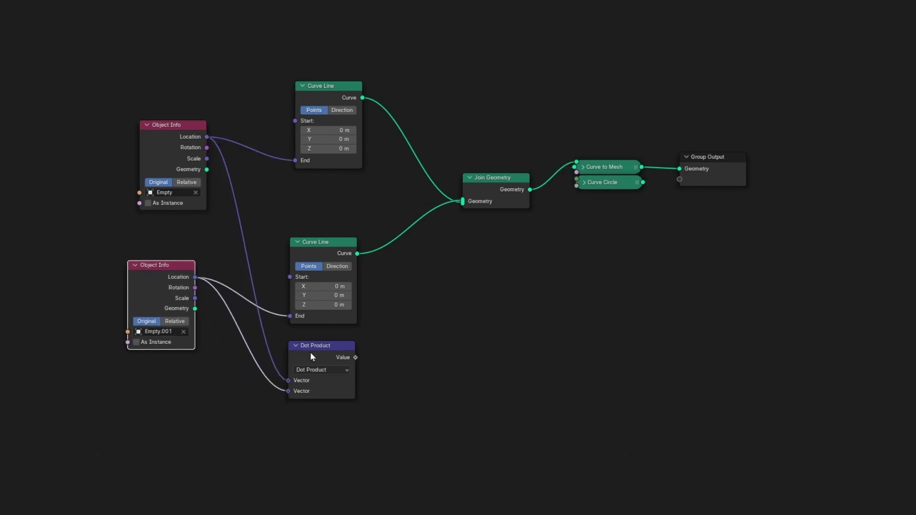
drag(316, 256, 318, 205)
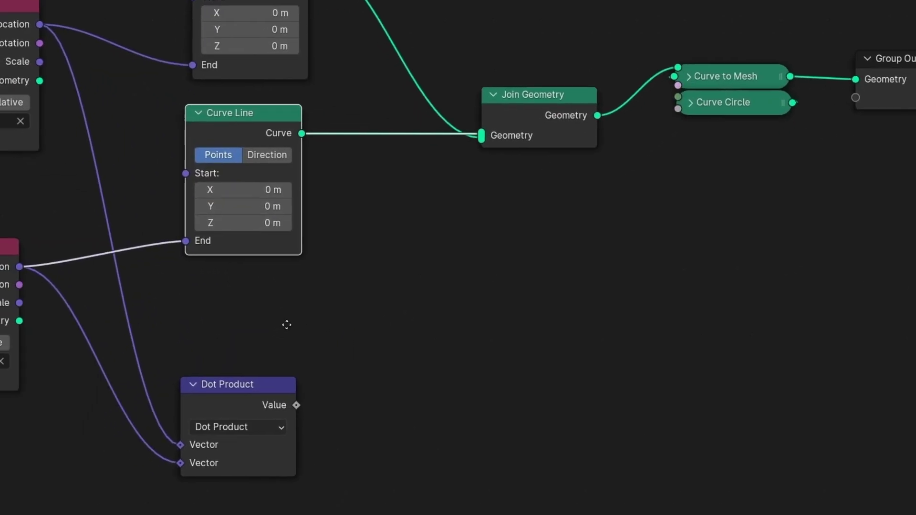
drag(253, 394, 257, 322)
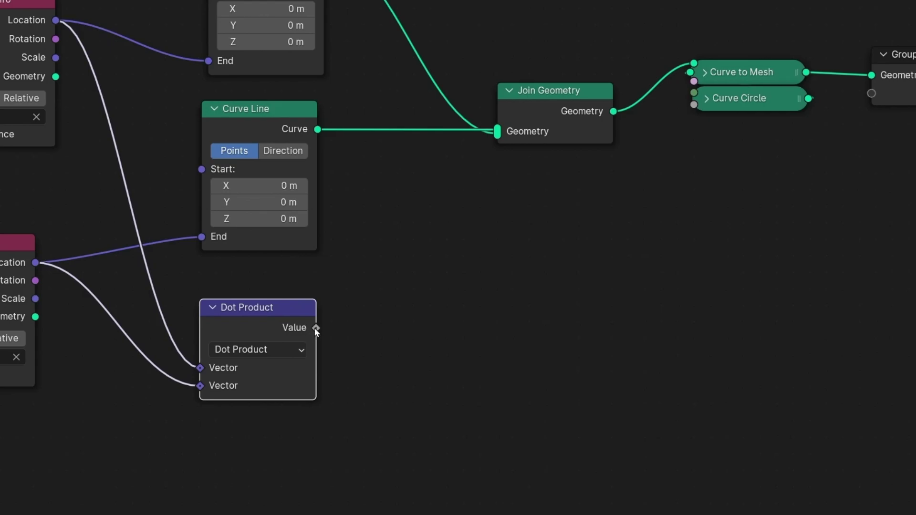
Feed the Dot Product's Value into a new Value to String node, and its String into a new String to Curves node
drag(316, 328, 514, 326)
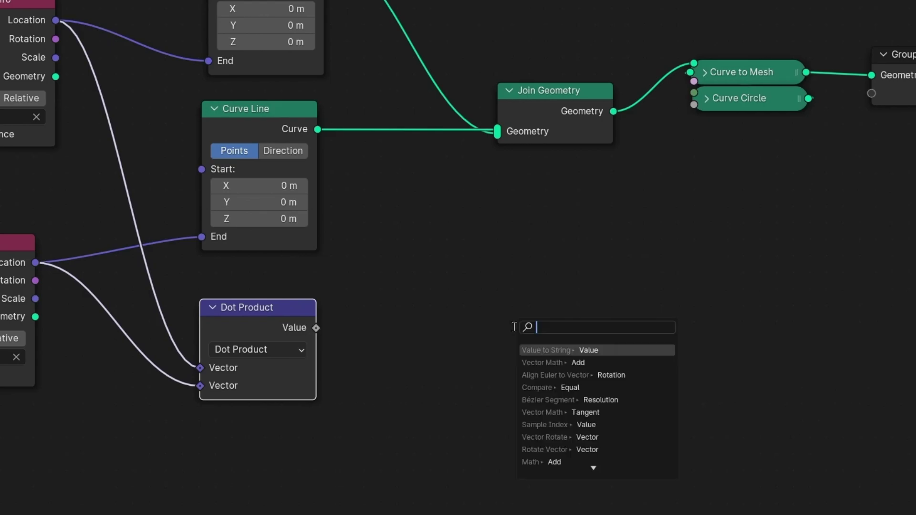
text(value to)
key(Return)
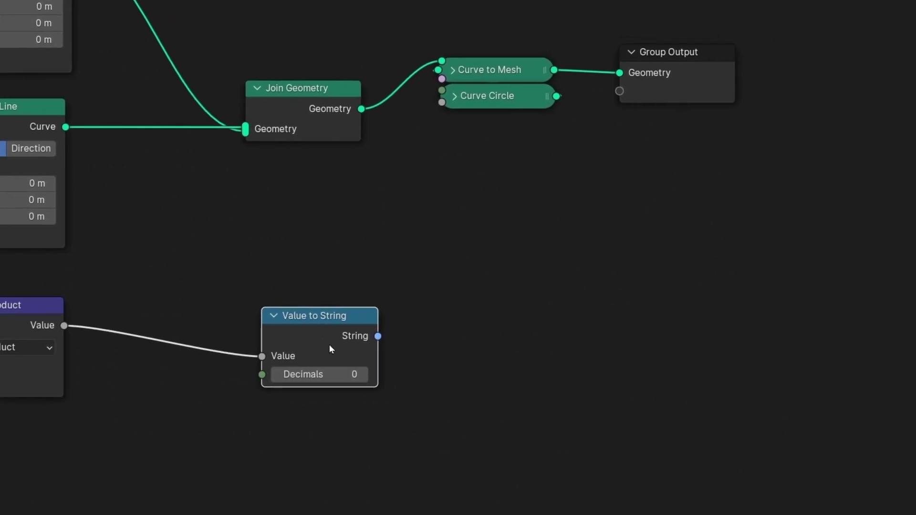
drag(400, 336, 429, 334)
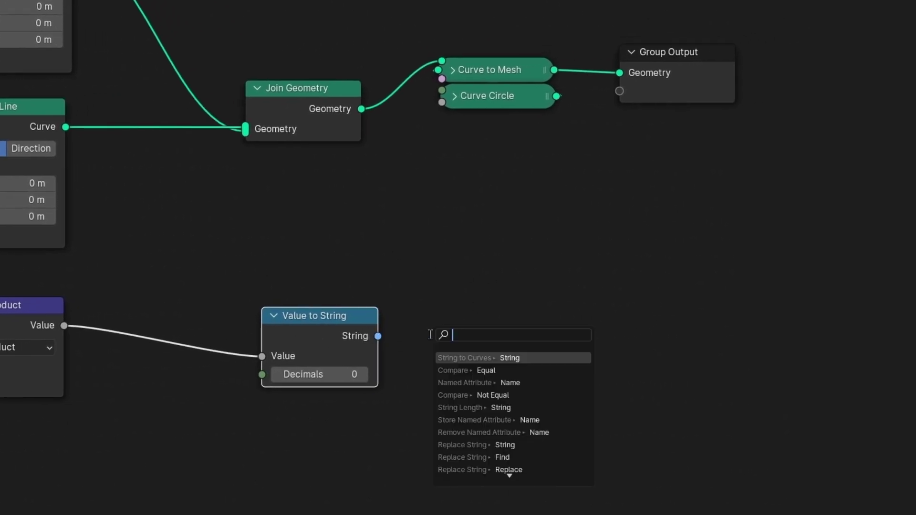
text(string to)
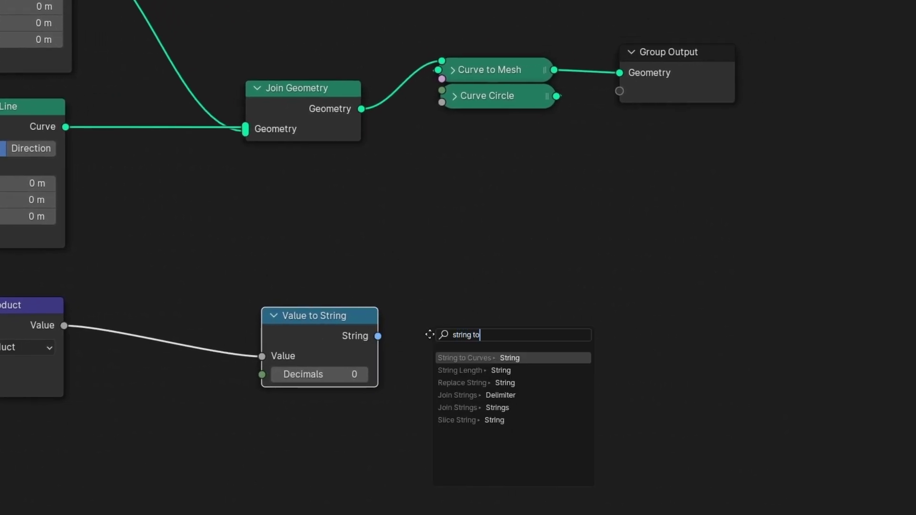
key(Return)
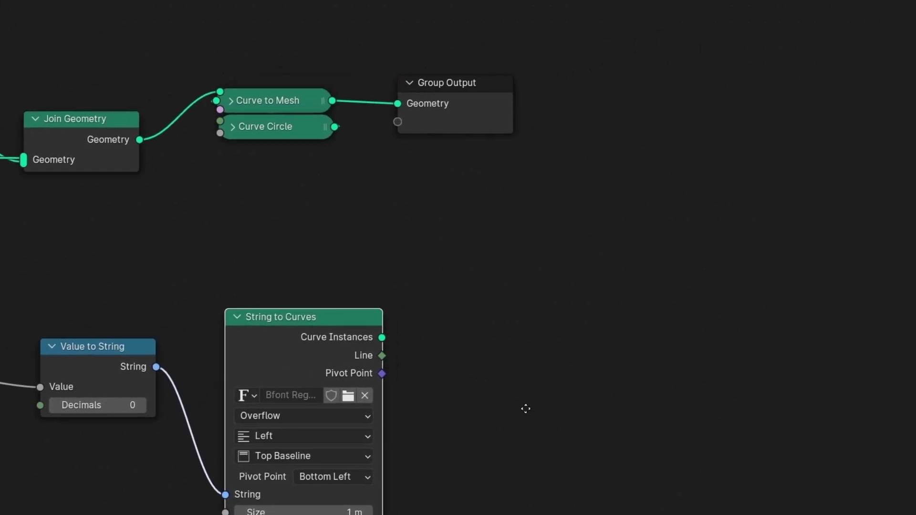
click(526, 409)
Fill the text curves with a Fill Curve node, and merge its Mesh through a duplicated Join Geometry before the Group Output
drag(377, 339, 479, 358)
text(fill)
key(Return)
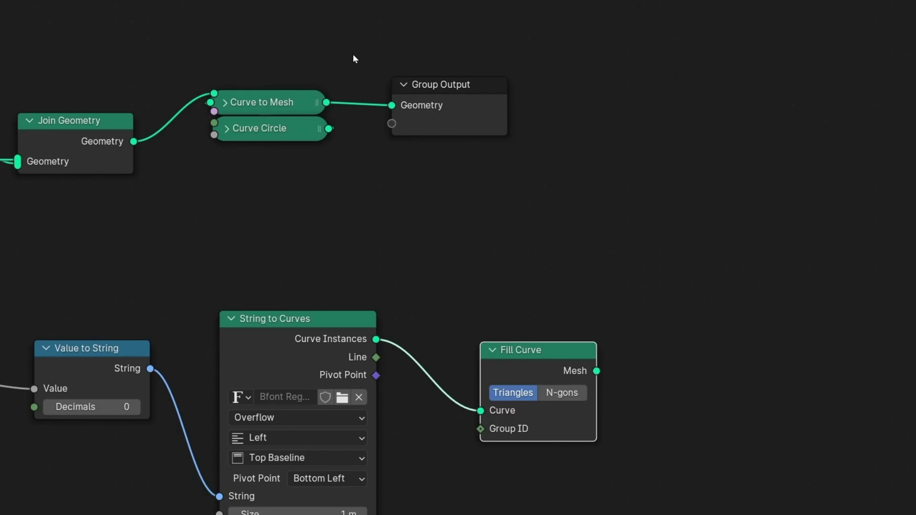
drag(471, 101, 742, 124)
click(90, 134)
key(shift+d)
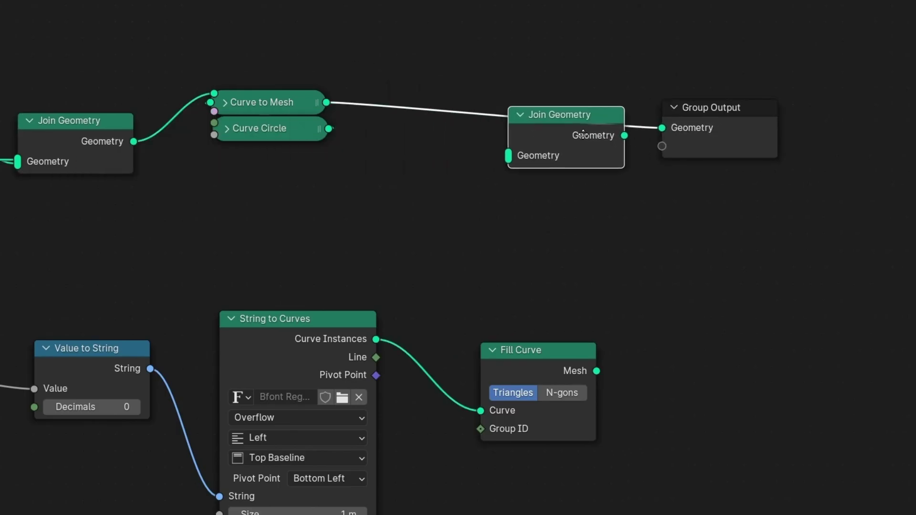
click(556, 131)
drag(596, 371, 480, 158)
Set the horizontal alignment of the String to Curves node to Center
key(ctrl+alt+space)
mouse_move(432, 182)
middle_down()
mouse_move(435, 233)
mouse_move(434, 180)
middle_up()
middle_drag(434, 392, 441, 452)
click(363, 413)
click(356, 473)
key(ctrl+space)
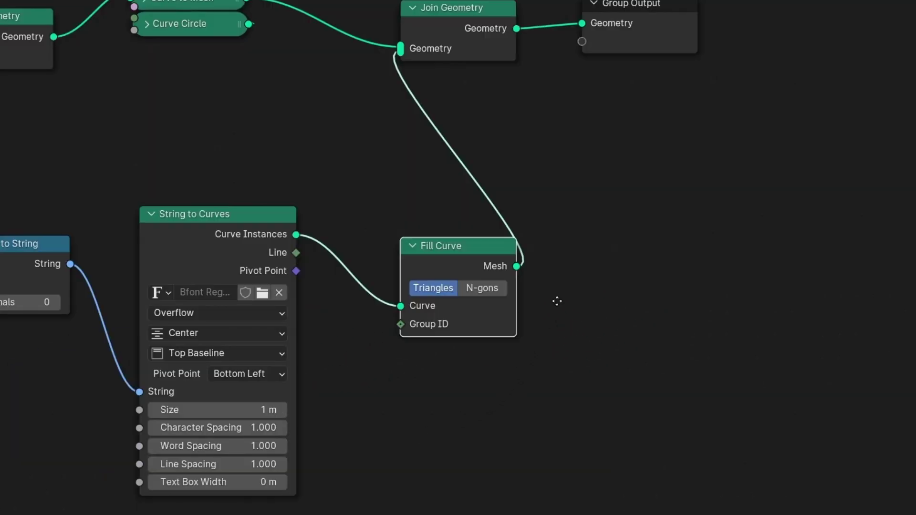
Insert a Transform Geometry node between Fill Curve and the final Join Geometry
drag(471, 257, 413, 256)
key(shift+a)
text(tra)
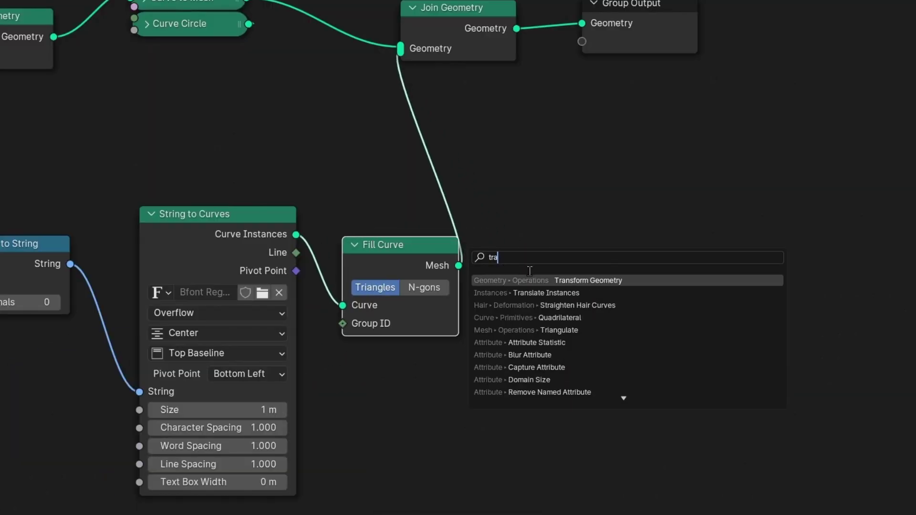
click(540, 279)
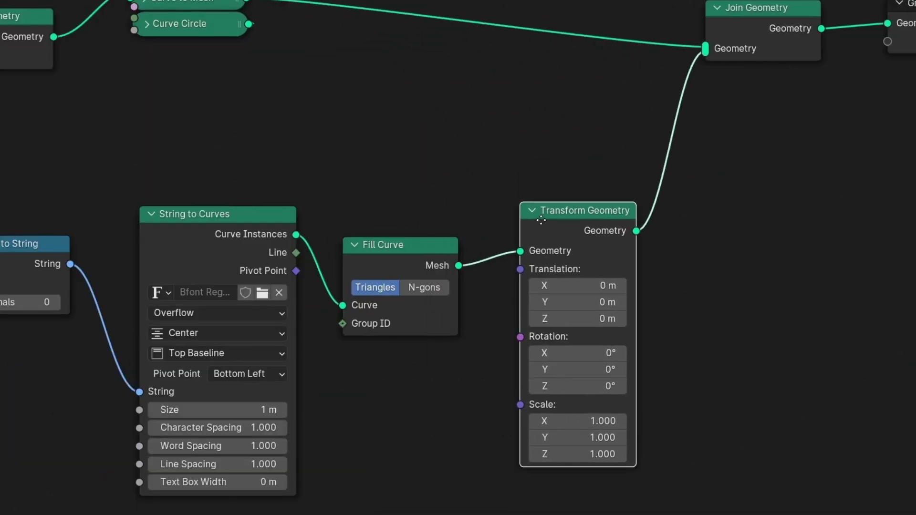
click(539, 220)
Stand the text upright above the lines with an X rotation of 90° and a Z translation of 1.2 m in Transform Geometry
key(ctrl+space)
middle_drag(640, 482, 608, 422)
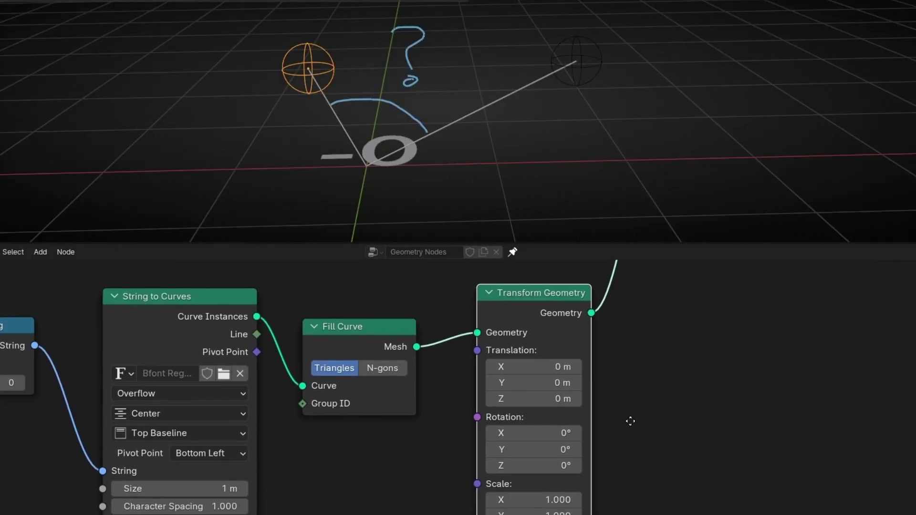
click(567, 429)
key(Return)
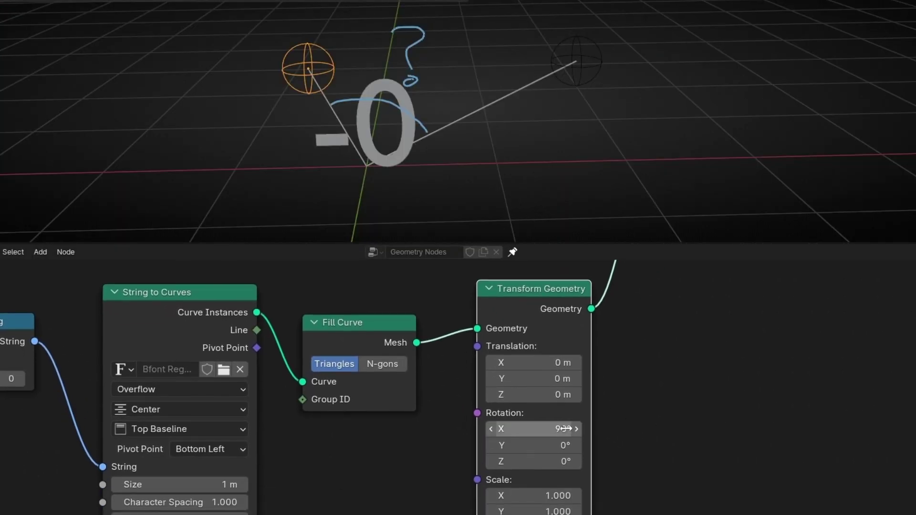
drag(563, 394, 620, 395)
scroll(391, 154, down, 2)
shift+middle_drag(410, 135, 430, 136)
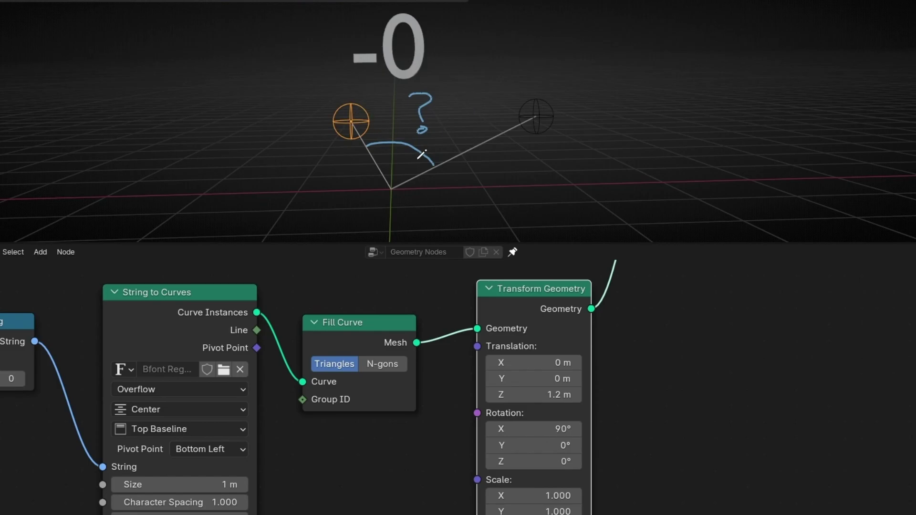
Set the Value to String node's Decimals to 2
scroll(61, 392, up, 3)
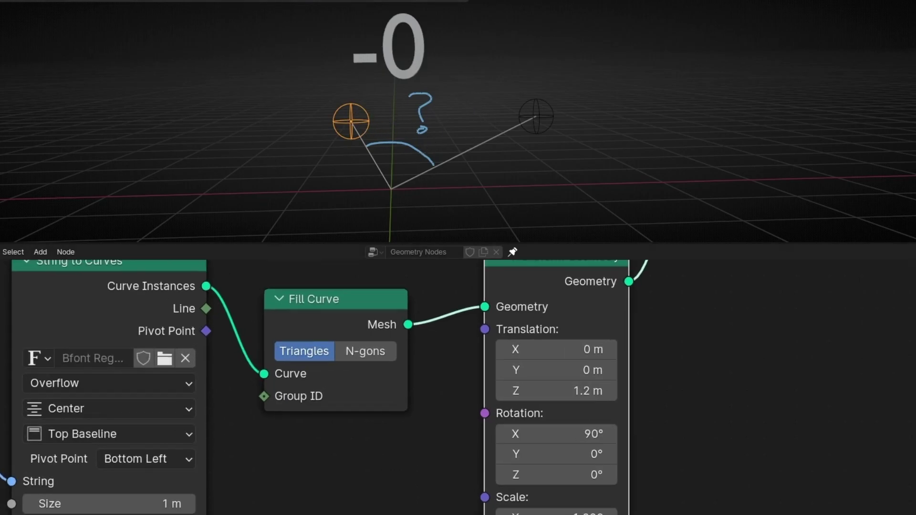
middle_drag(0, 462, 348, 474)
click(316, 383)
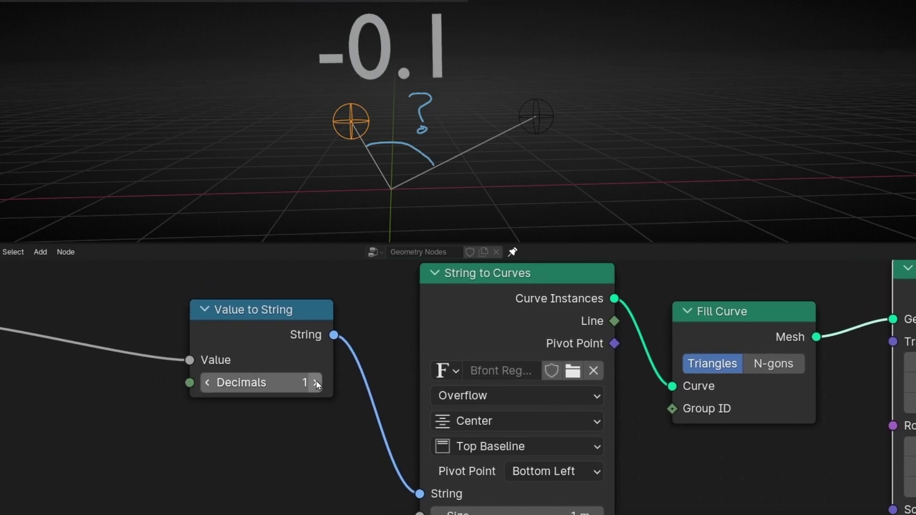
click(317, 383)
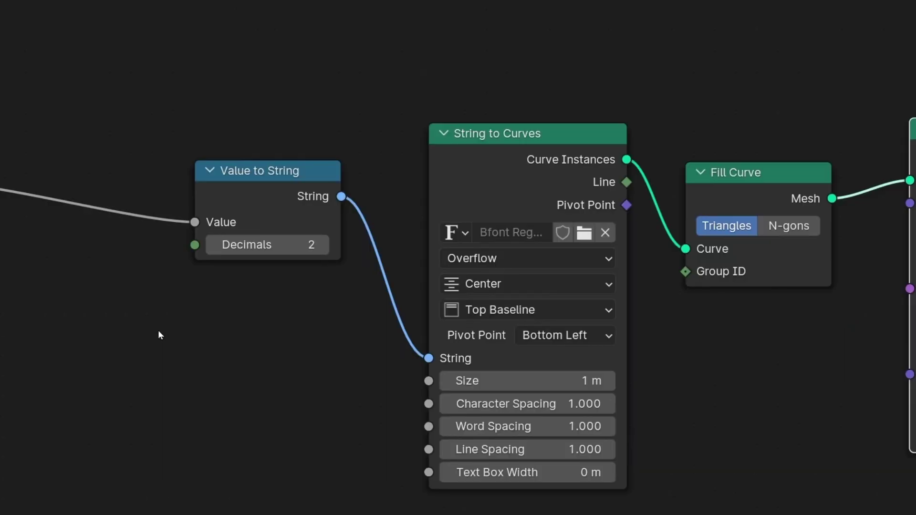
Duplicate the Dot Product node, change the copy to Normalize, and insert it between Empty.001's Location and the Dot Product
middle_drag(245, 320, 701, 459)
drag(45, 273, 28, 293)
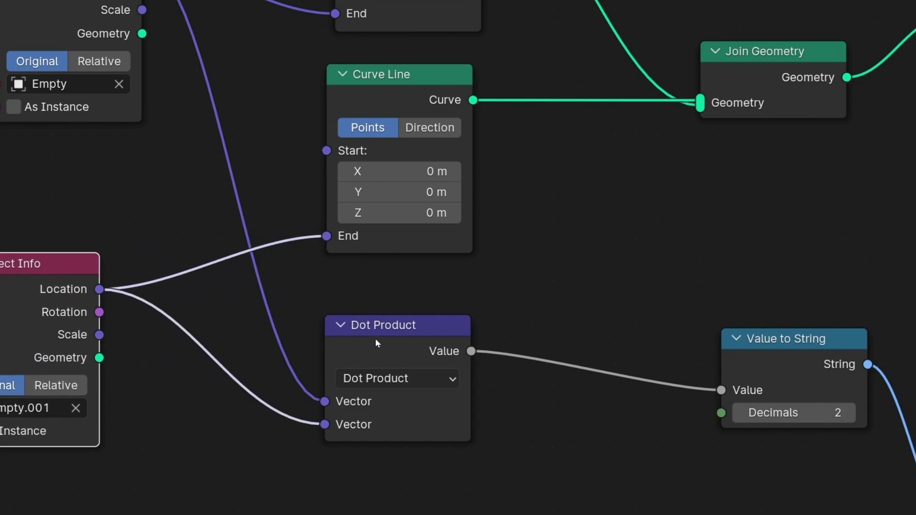
drag(375, 341, 373, 335)
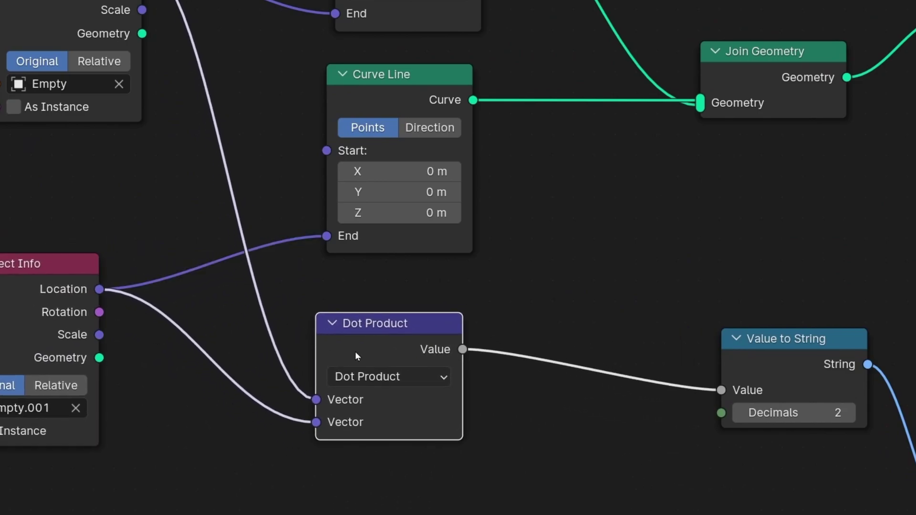
key(shift+d)
click(175, 481)
middle_drag(463, 496, 554, 351)
click(341, 362)
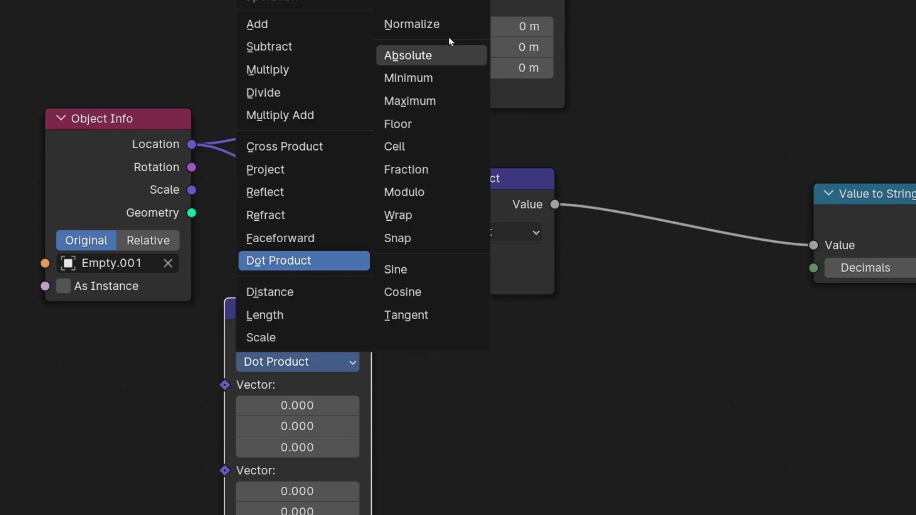
click(420, 25)
drag(297, 333, 346, 214)
Duplicate the Normalize node onto the link between Empty's Location and the Dot Product
middle_drag(248, 47, 253, 245)
key(shift+d)
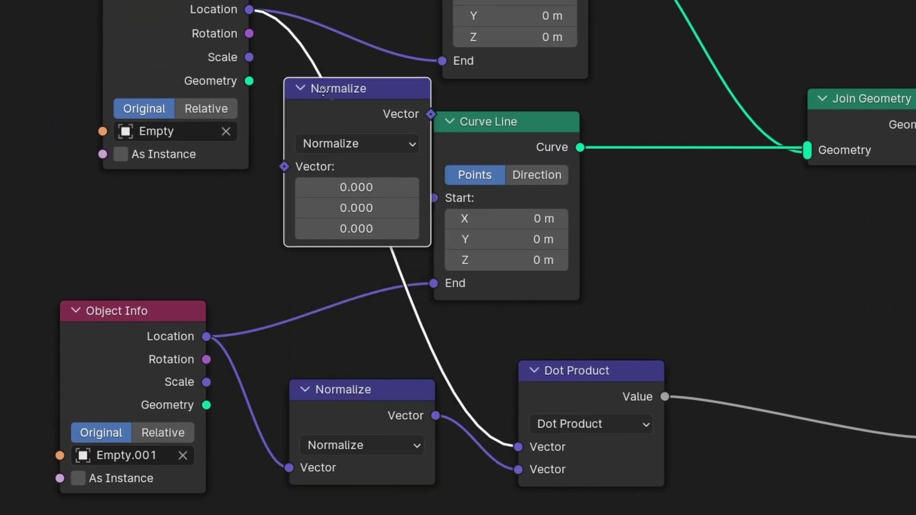
click(314, 104)
Rearrange both Object Info nodes, the two Normalize nodes and the Dot Product so that they are clearly spaced
scroll(113, 18, down, 2)
drag(99, 27, 279, 436)
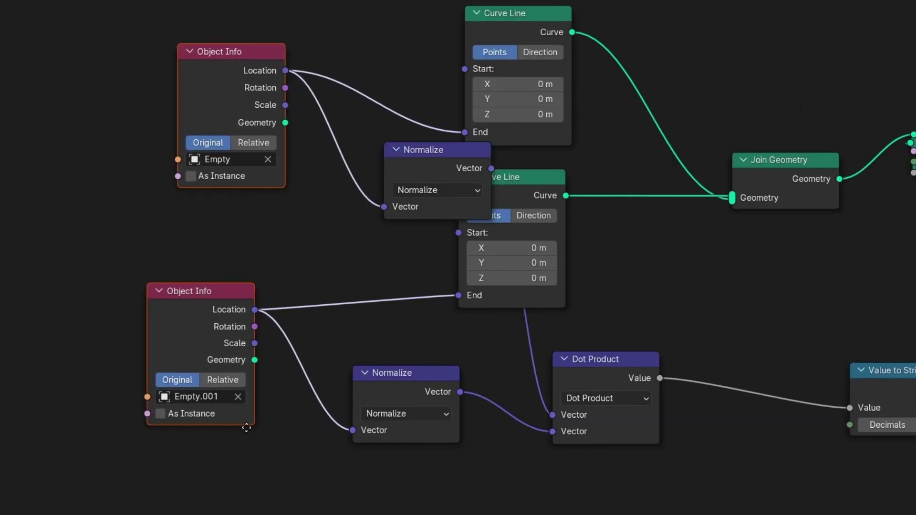
drag(242, 428, 179, 438)
drag(421, 170, 314, 163)
drag(398, 398, 338, 395)
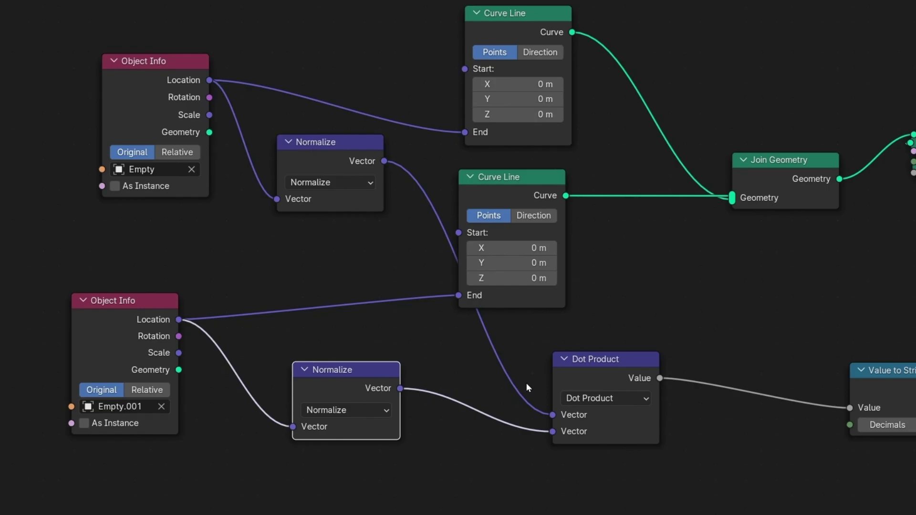
drag(593, 373, 513, 372)
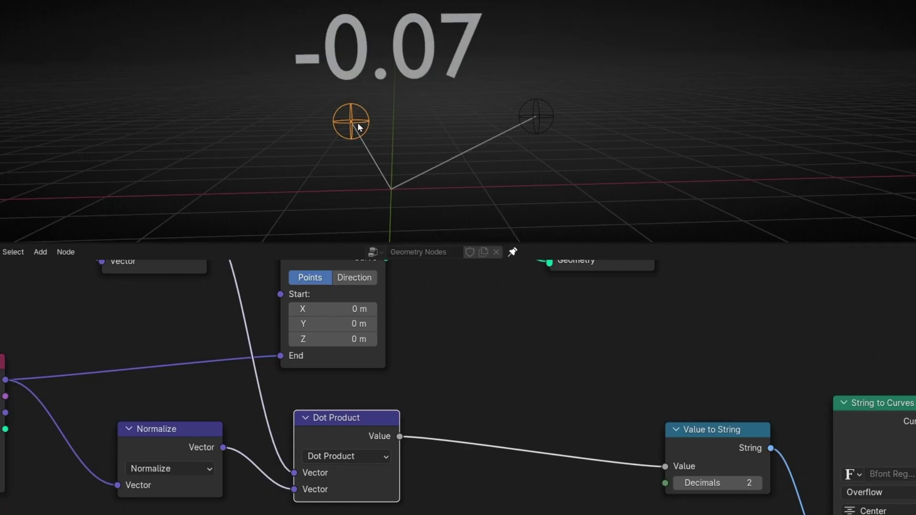
Move the selected empty in the viewport until its line points directly opposite the other empty's line
key(g)
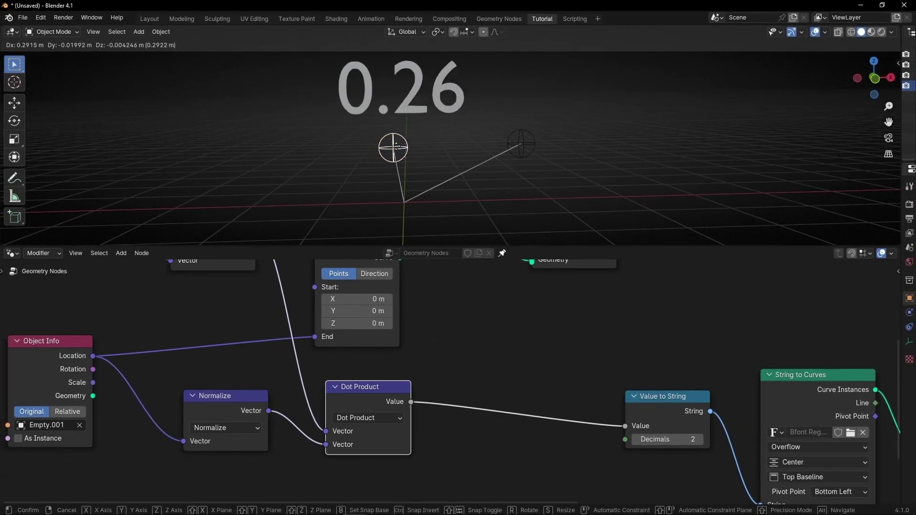
drag(398, 146, 334, 235)
key(ctrl+space)
middle_drag(416, 315, 367, 360)
drag(320, 296, 289, 320)
key(ctrl+space)
middle_drag(353, 205, 412, 190)
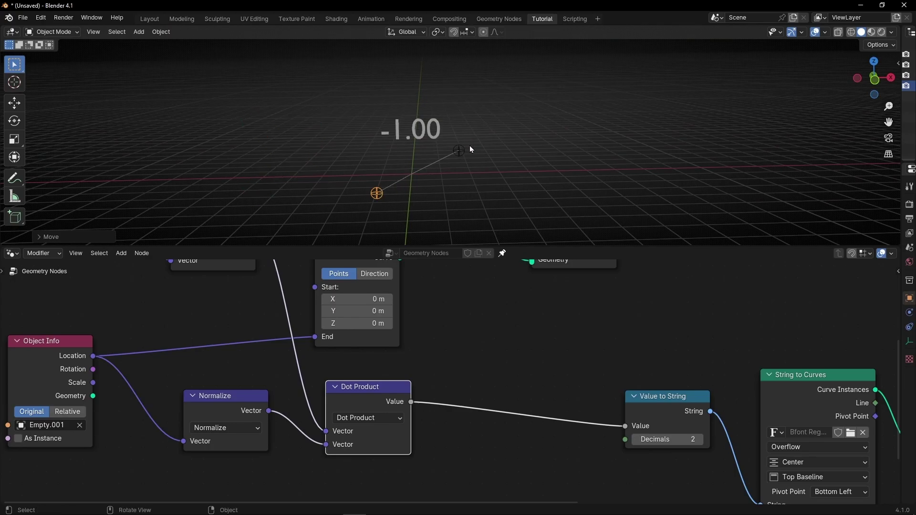
Move the selected empty upward and around relative to the other empty, leaving it almost directly above the point where both lines meet
key(g)
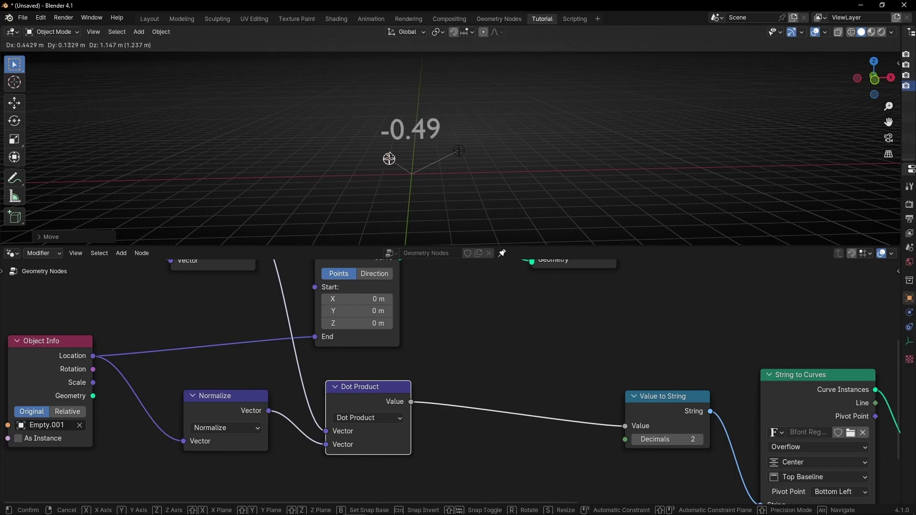
click(389, 157)
scroll(396, 151, up, 5)
shift+middle_drag(394, 161, 429, 122)
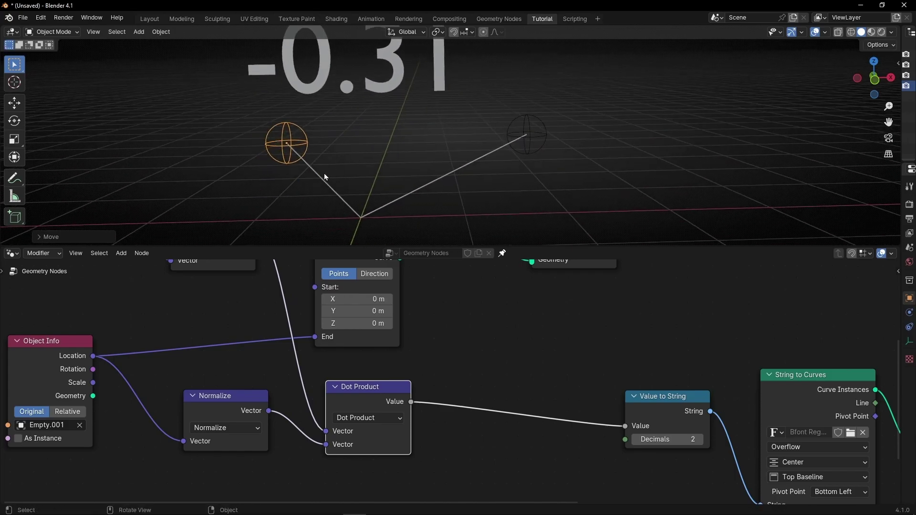
scroll(337, 136, down, 2)
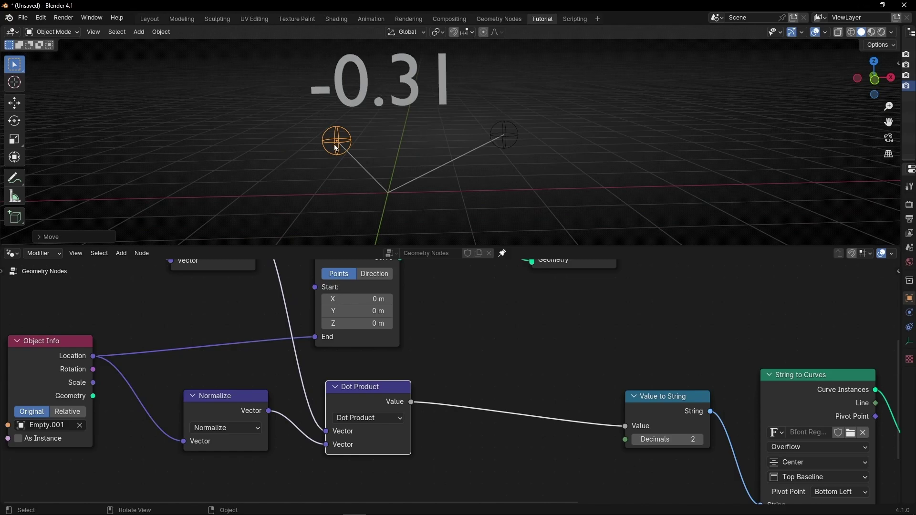
key(g)
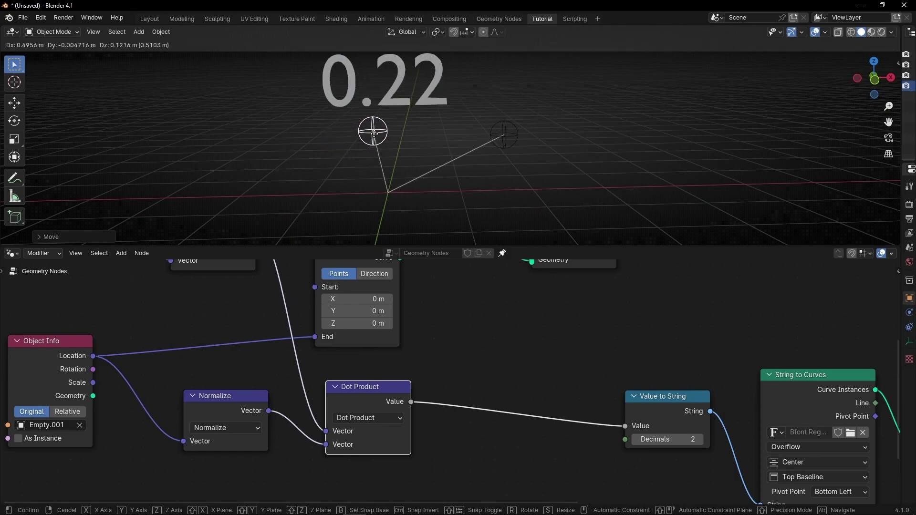
click(348, 69)
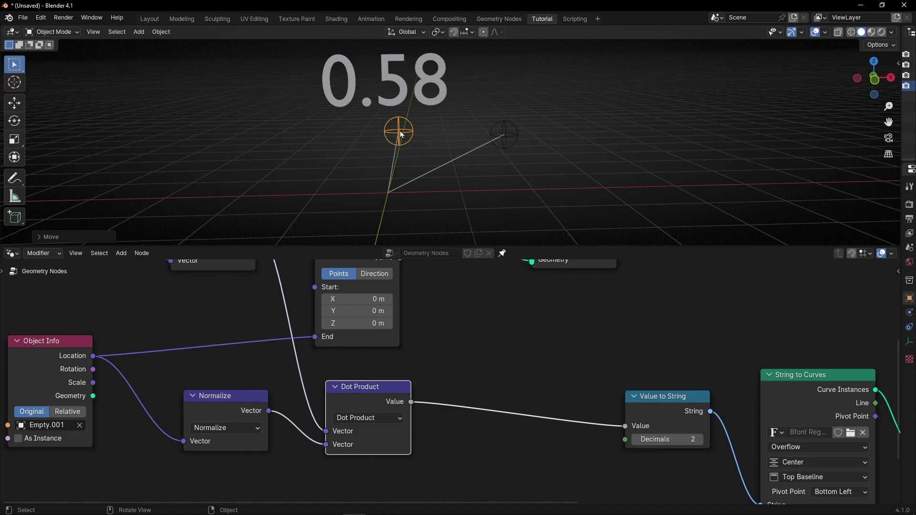
key(g)
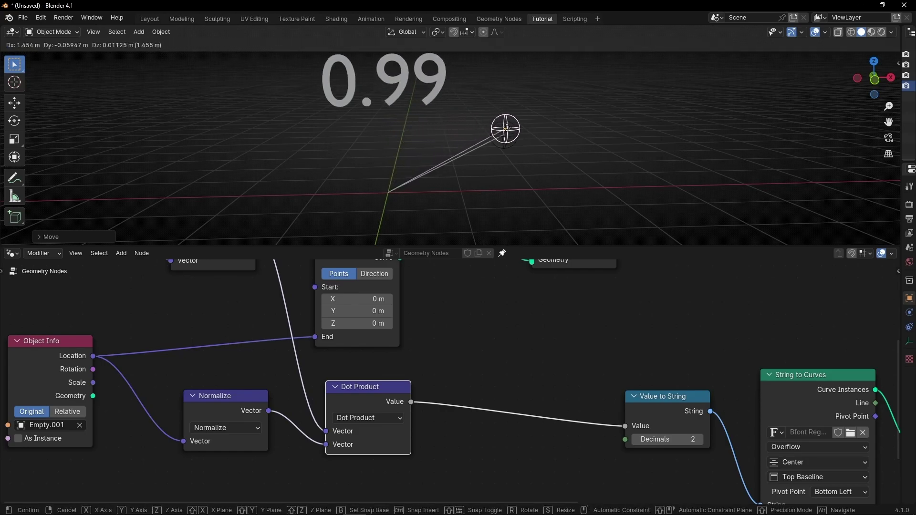
click(395, 216)
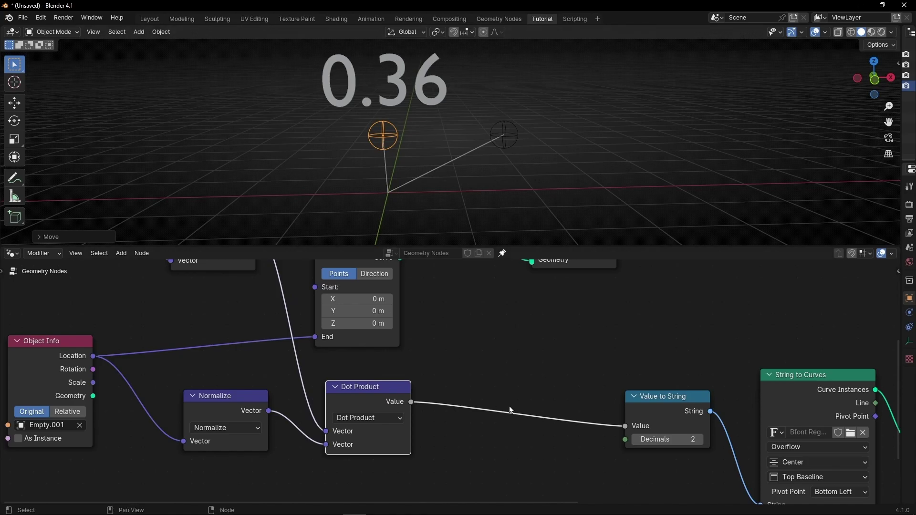
Group the Value to String, String to Curves, Fill Curve and Transform Geometry nodes, then return to the main node tree
key(ctrl+space)
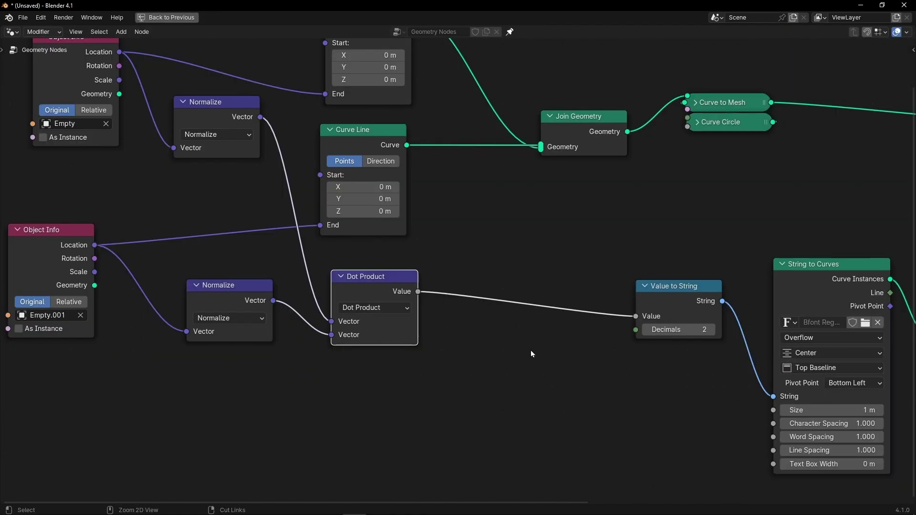
scroll(529, 286, down, 3)
middle_drag(517, 252, 278, 266)
drag(281, 244, 680, 396)
key(ctrl+g)
key(Tab)
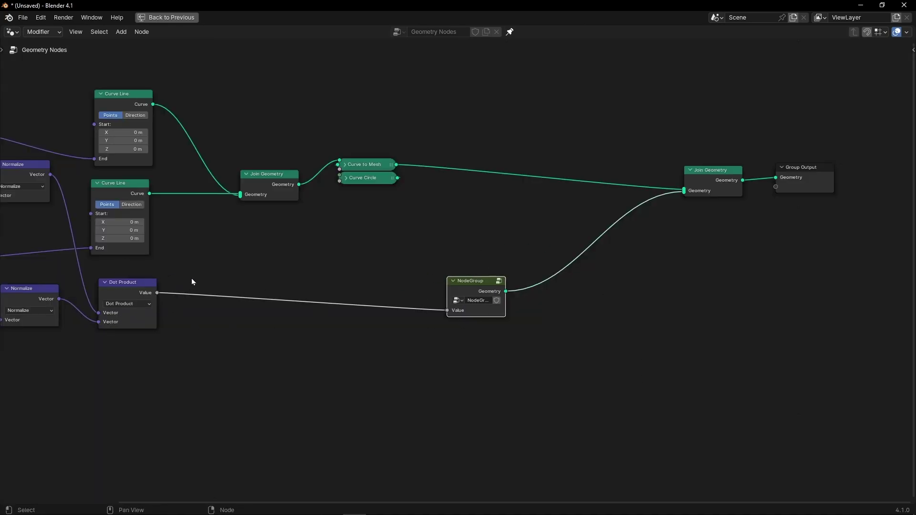
Add a Math node on the link between the Dot Product and the node group and set it to Arccosine
scroll(193, 281, up, 2)
ctrl+scroll(265, 351, up, 2)
key(shift+a)
text(ma)
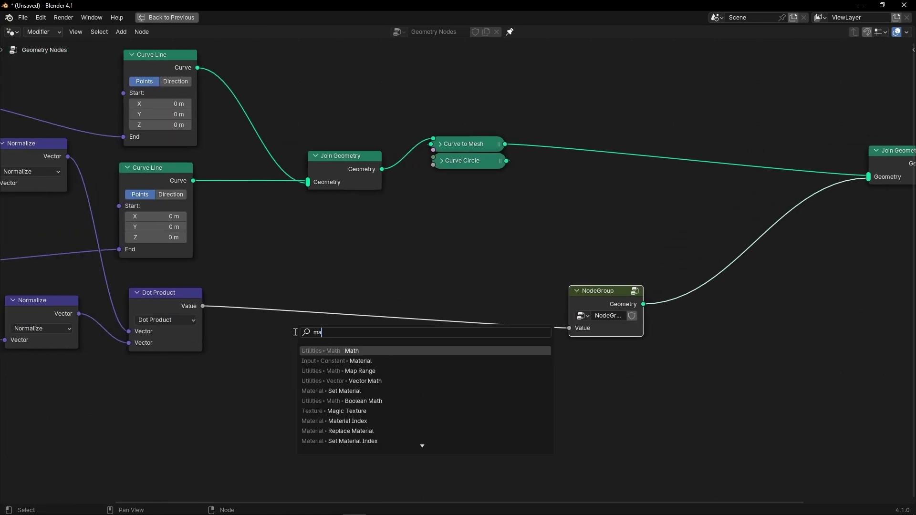
text(th)
key(Return)
click(261, 283)
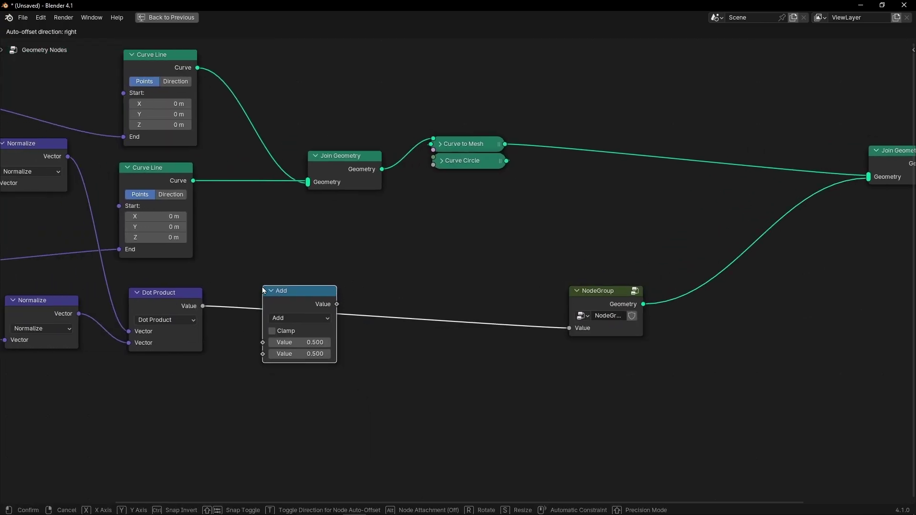
click(286, 311)
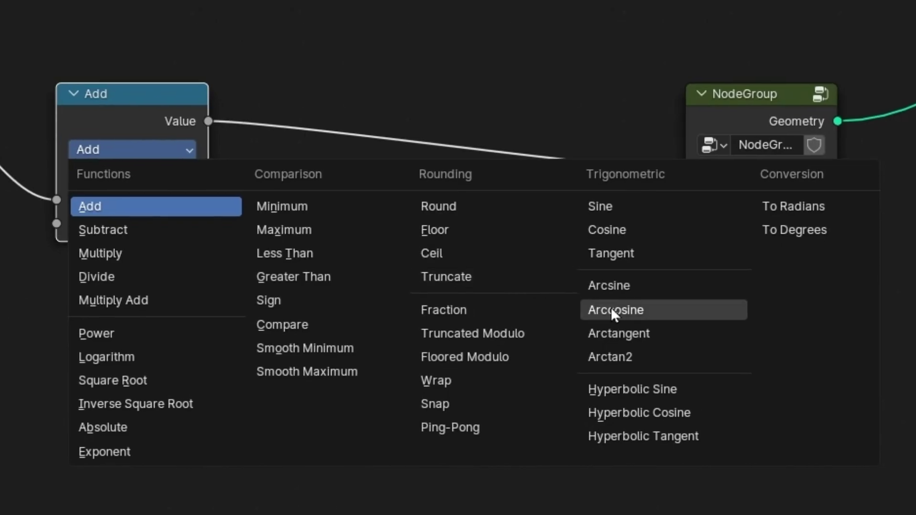
click(611, 310)
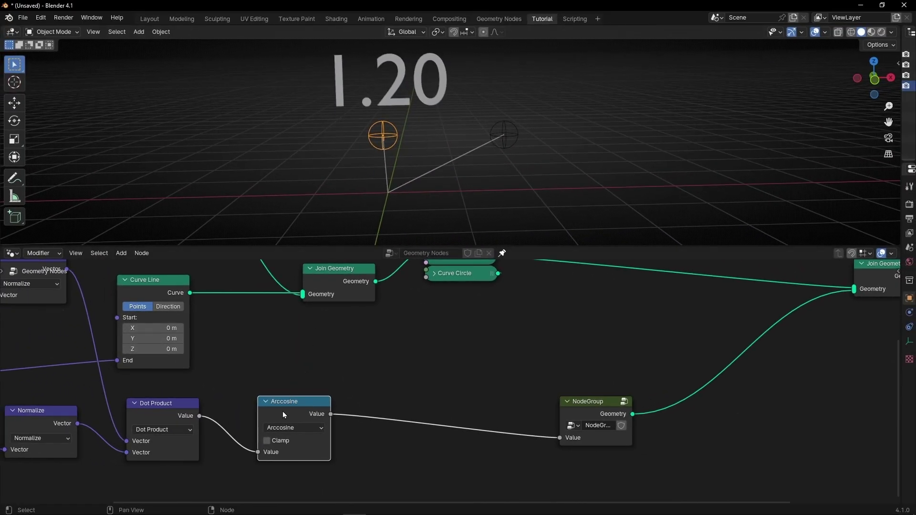
Duplicate the Arccosine node onto the link leading to the node group and set the copy to To Degrees
key(m)
key(m)
key(shift+d)
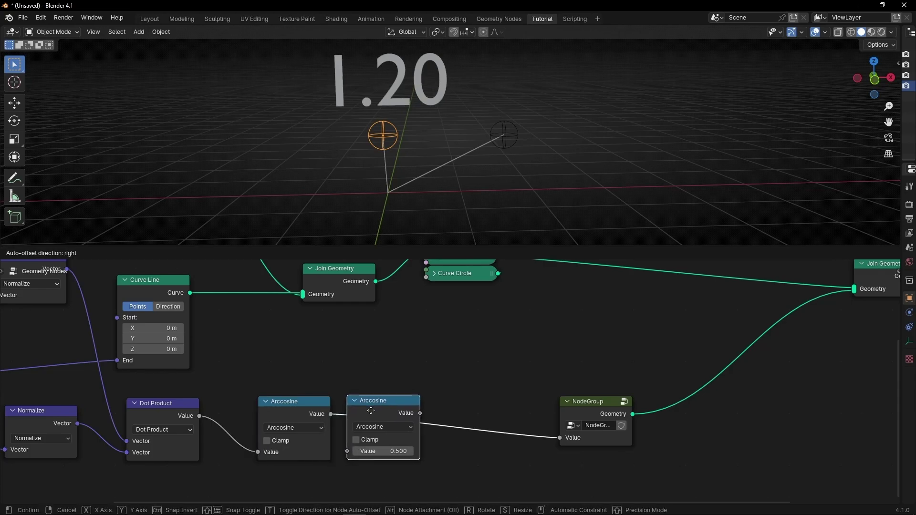
click(375, 413)
click(389, 429)
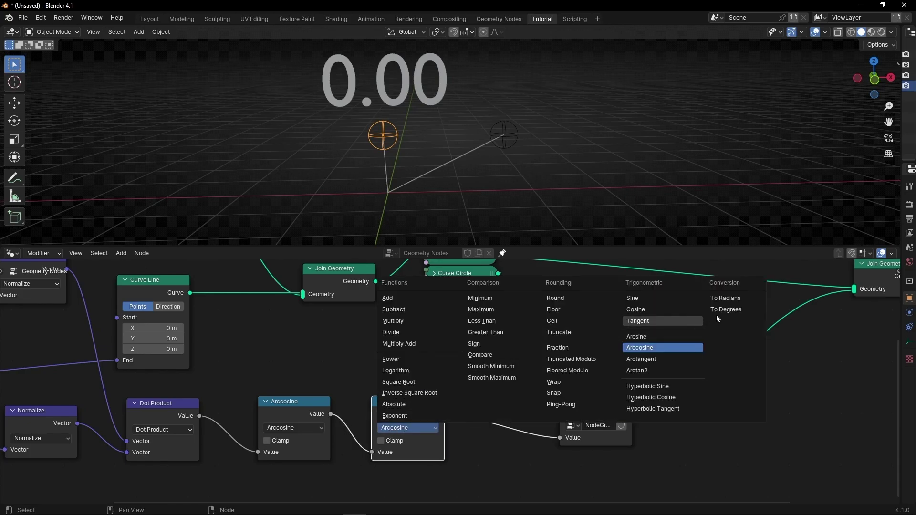
click(731, 309)
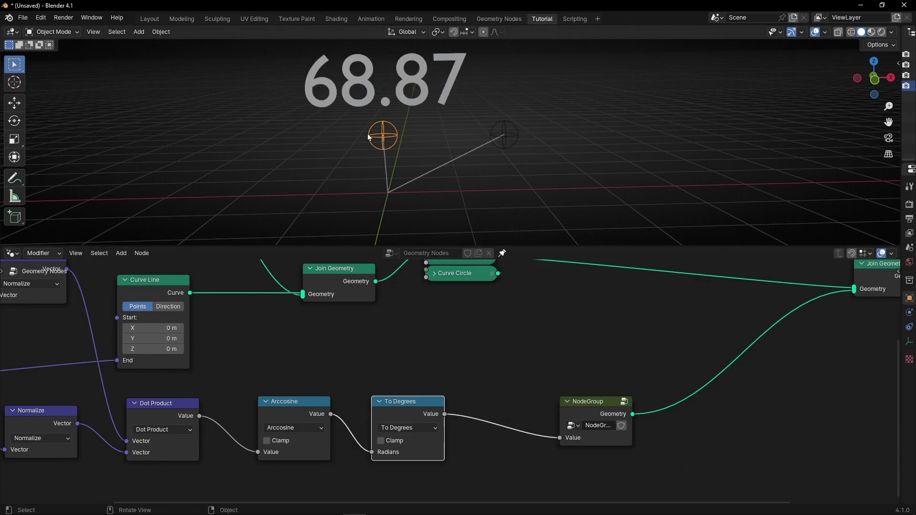
Annotate the enlarged viewport with an arc between the two lines and an arrow pointing to the angle text
key(ctrl+space)
scroll(416, 273, up, 5)
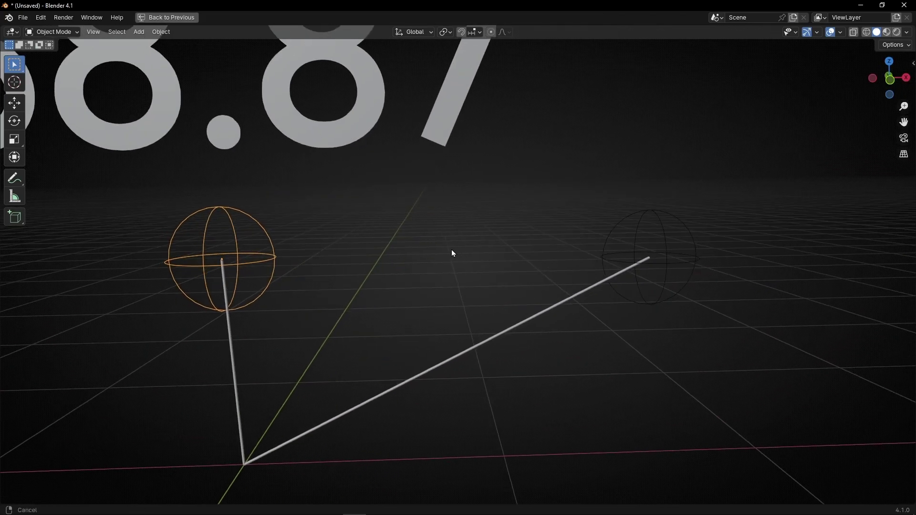
key(shift+space)
key(d)
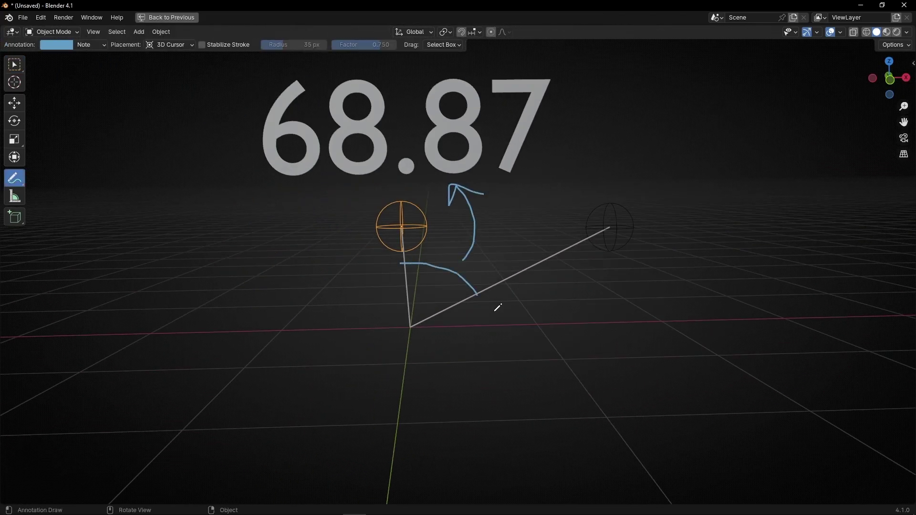
key(ctrl+space)
scroll(444, 108, down, 2)
shift+middle_drag(383, 116, 361, 167)
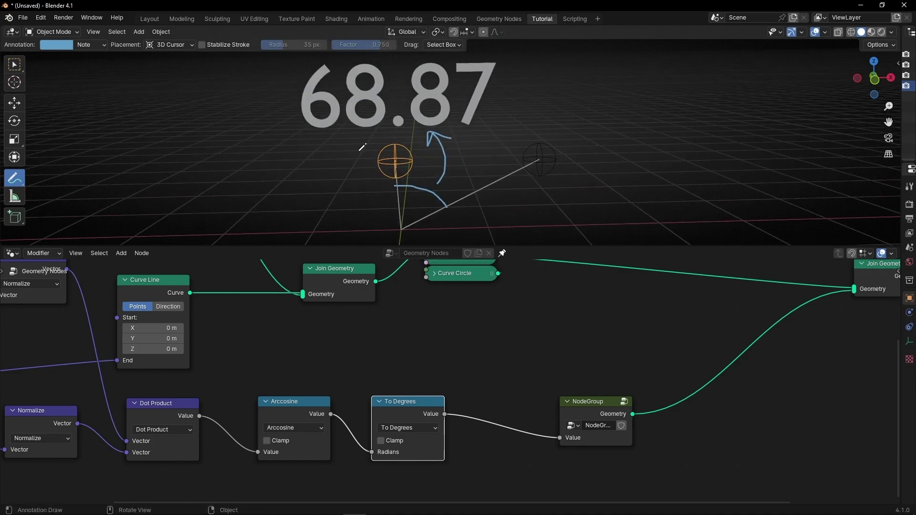
Inside the text node group, set the Value to String decimals to 0 and return to the main node tree
click(591, 411)
key(Tab)
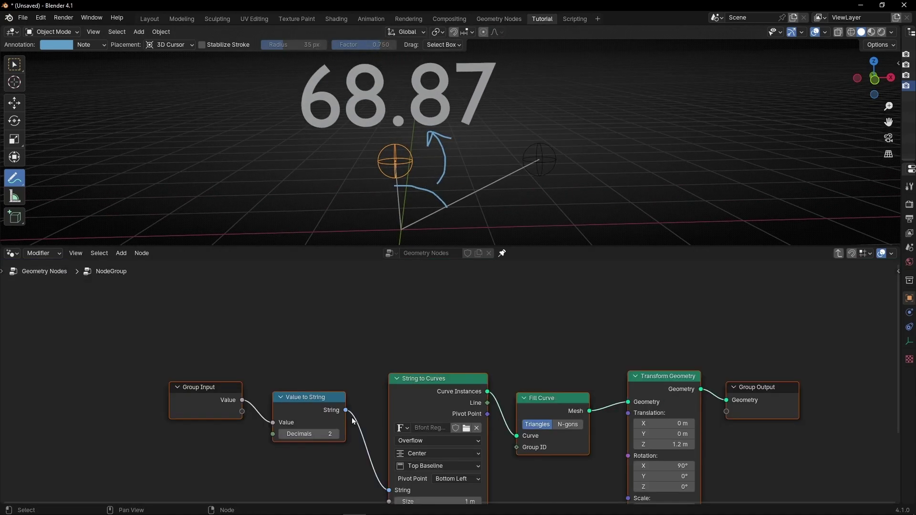
click(253, 443)
click(253, 442)
key(Tab)
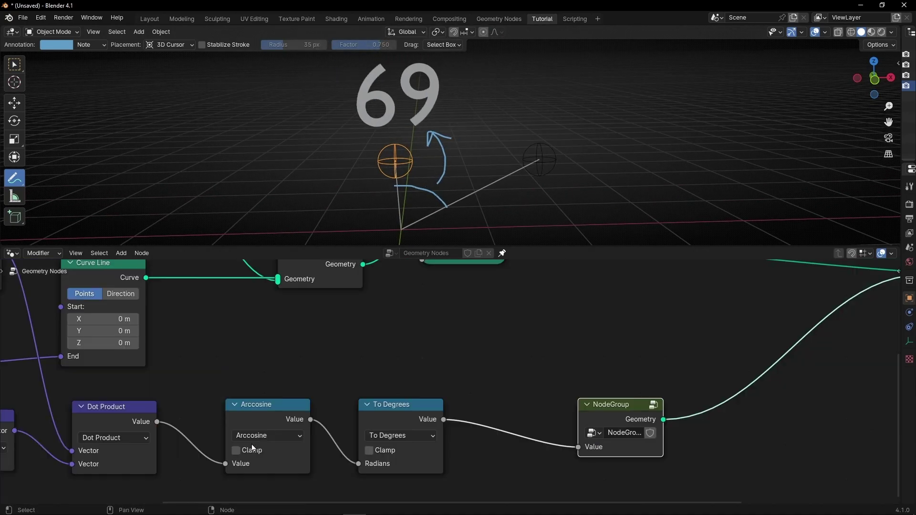
Erase the arc and arrow annotations from the viewport
scroll(401, 366, down, 5)
ctrl+drag(410, 168, 364, 200)
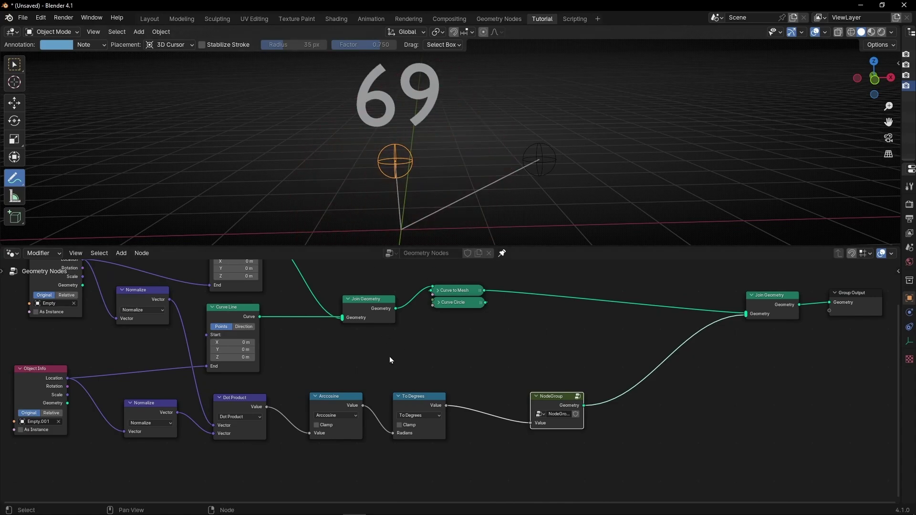
middle_drag(341, 363, 330, 303)
scroll(330, 304, up, 7)
click(330, 304)
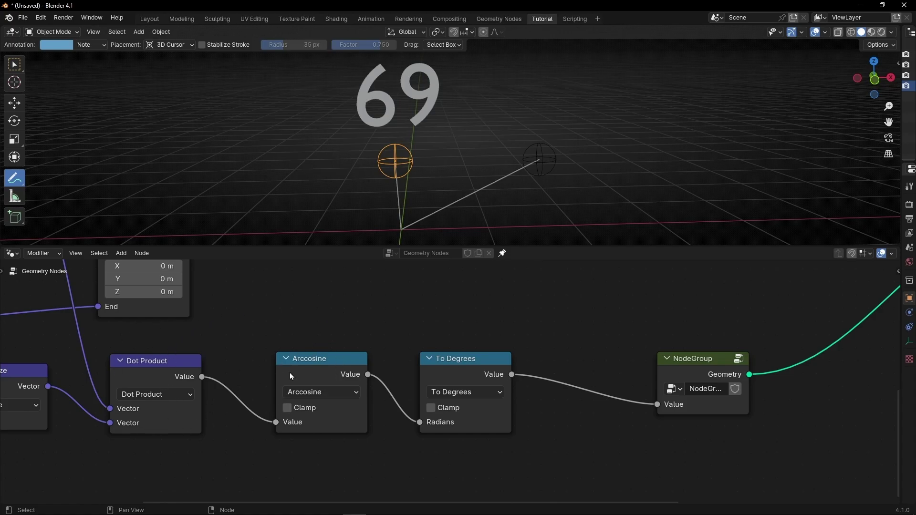
click(459, 369)
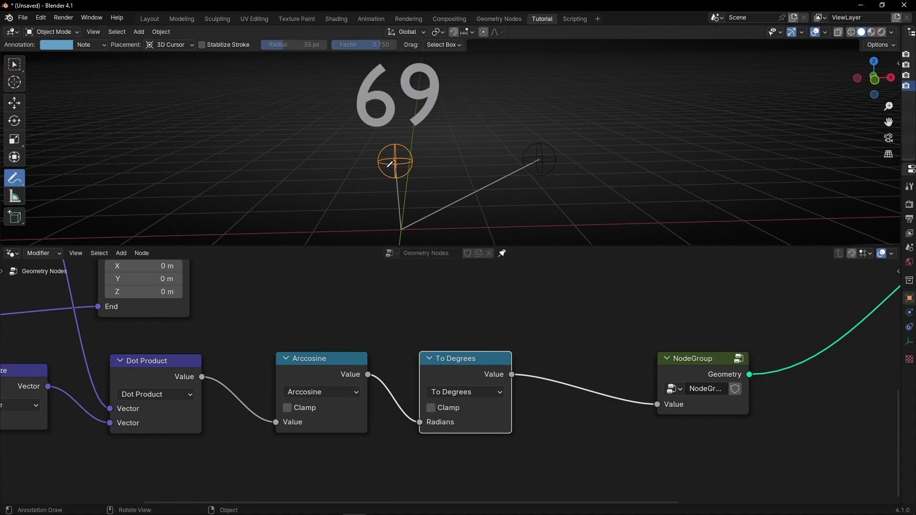
click(329, 418)
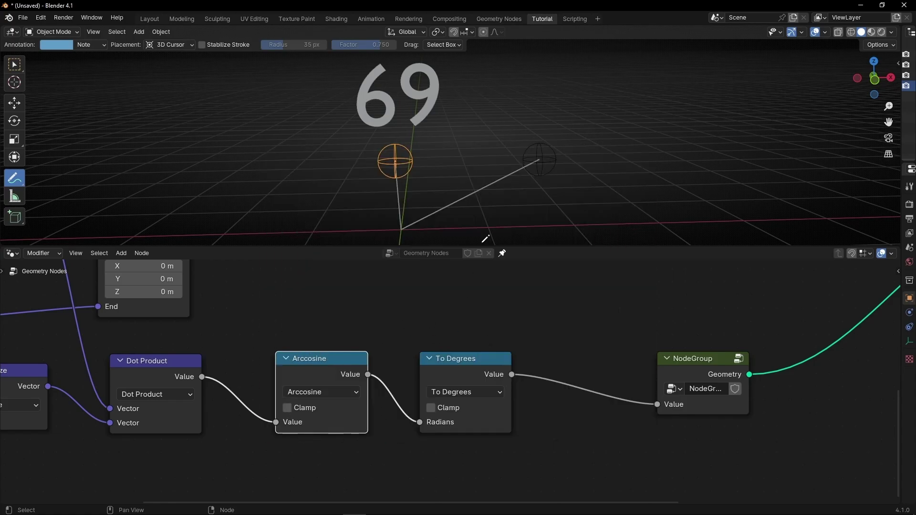
Maximize the 3D viewport, switch to the Select Box tool and move the other empty close to the first one
key(ctrl+space)
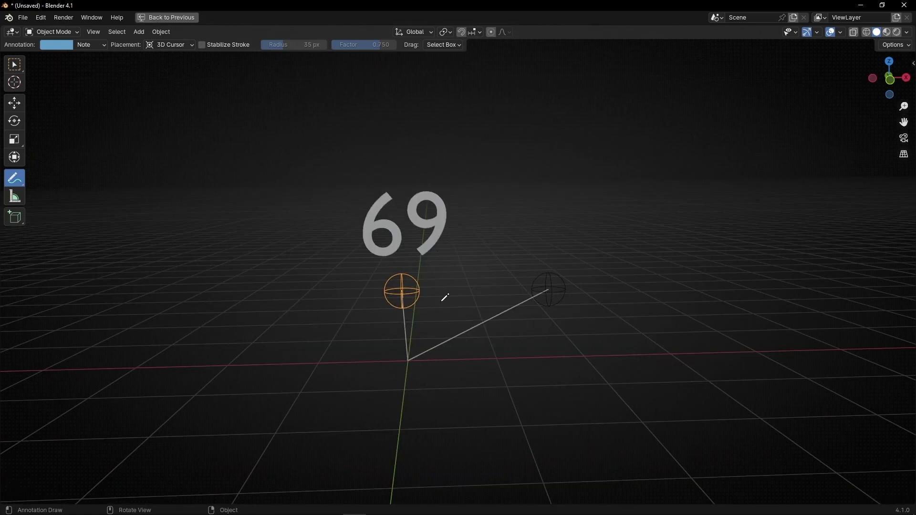
scroll(448, 301, up, 3)
click(18, 70)
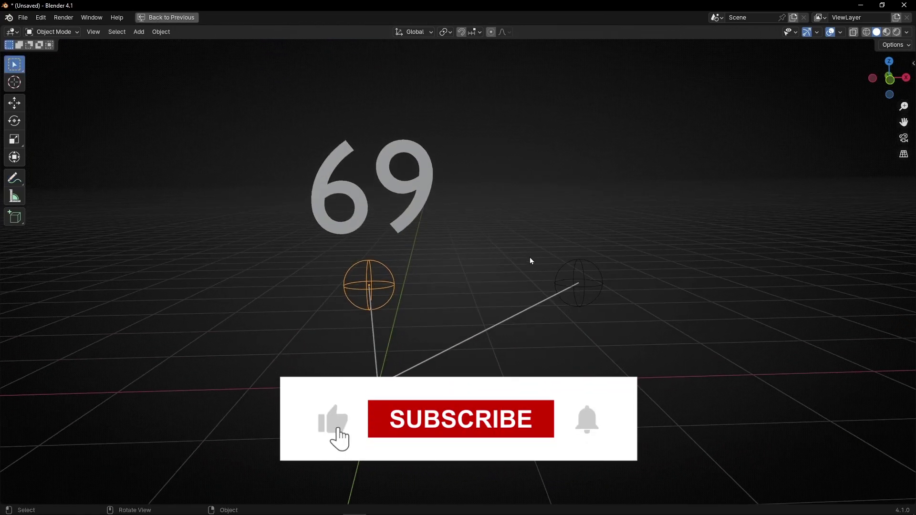
click(586, 290)
key(g)
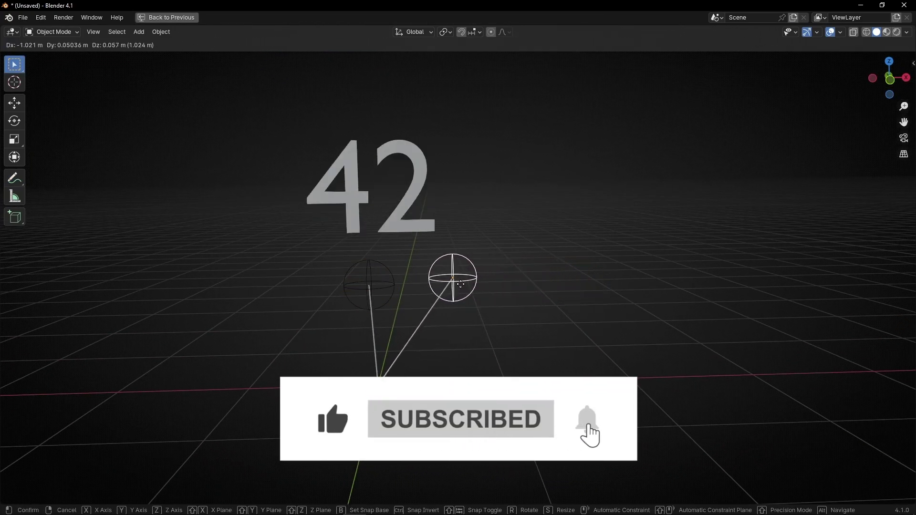
click(387, 293)
Reposition the selected empty from different viewing angles until its line nearly coincides with the other line
middle_drag(394, 300, 339, 303)
key(g)
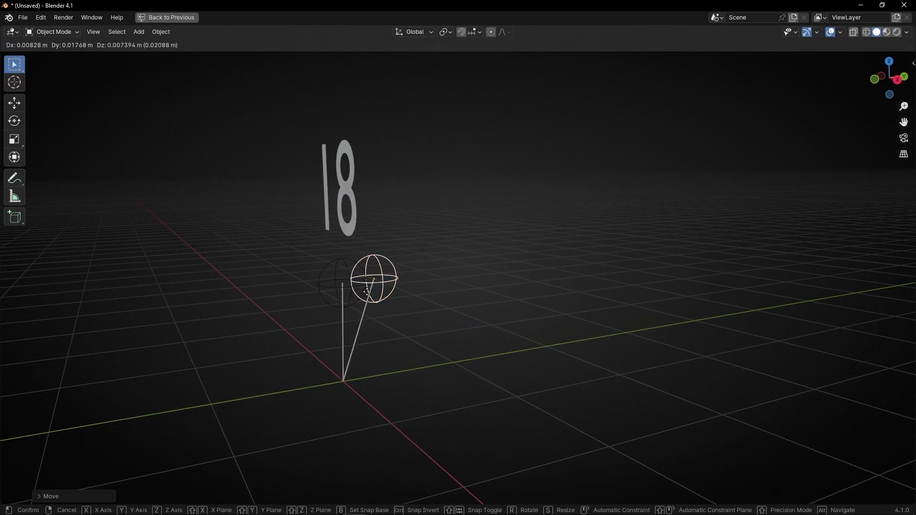
click(335, 299)
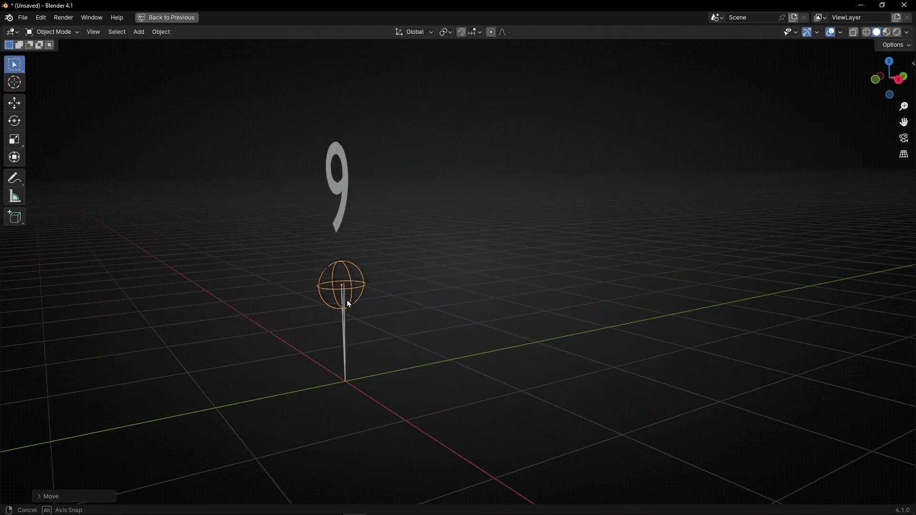
middle_drag(353, 299, 276, 306)
key(g)
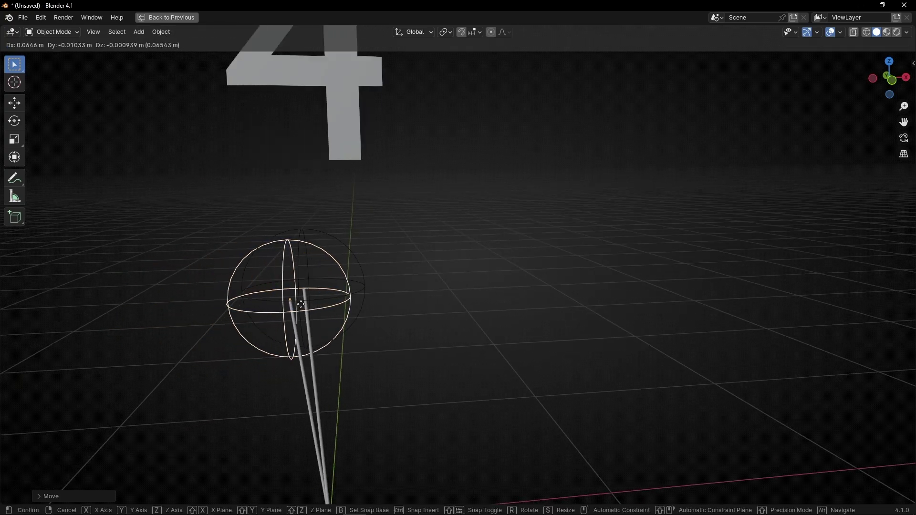
click(309, 302)
Move the selected empty away from the other one to a point below the grid origin, forming an obtuse angle
scroll(352, 305, down, 2)
scroll(357, 299, up, 2)
middle_drag(359, 304, 451, 226)
scroll(467, 216, down, 3)
key(g)
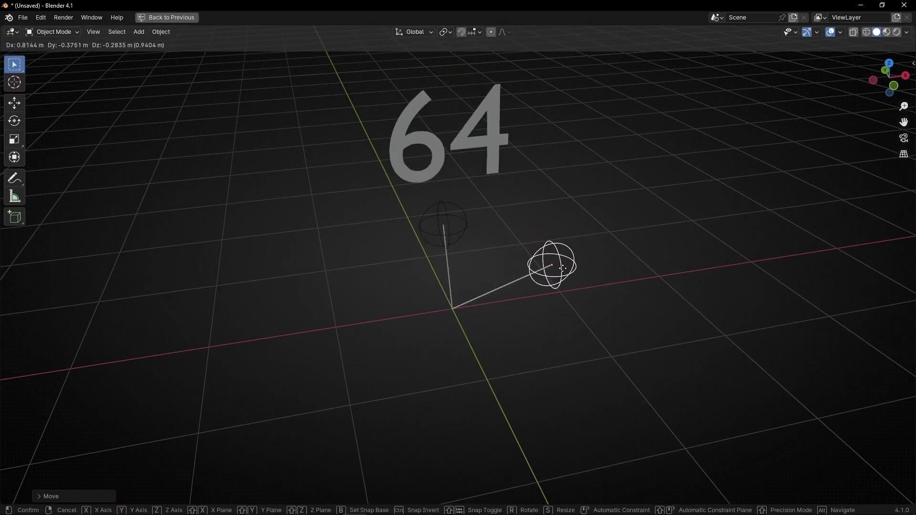
click(462, 384)
middle_drag(464, 382, 511, 352)
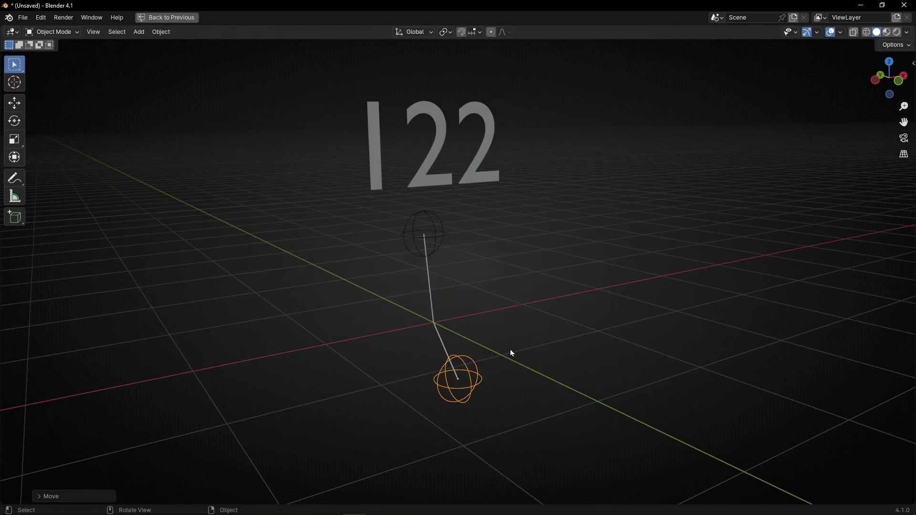
Show the selected empty's transform values and reset its X, Y and Z location to 0 m
key(n)
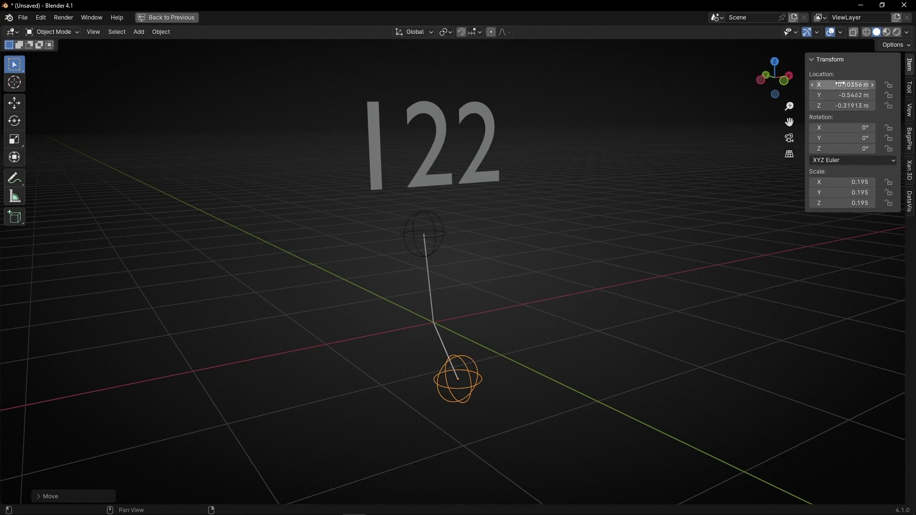
key(BackSpace)
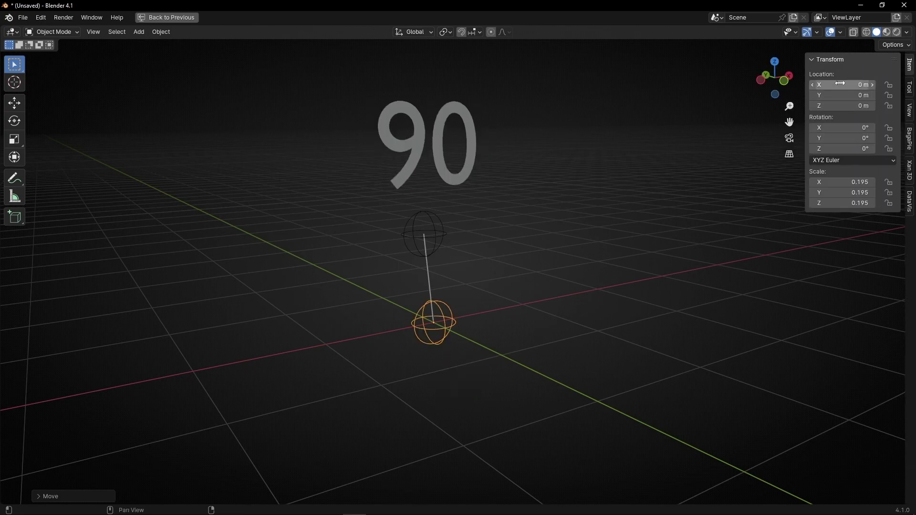
Set the selected empty's X location to 1 m
click(841, 85)
text(1)
key(Return)
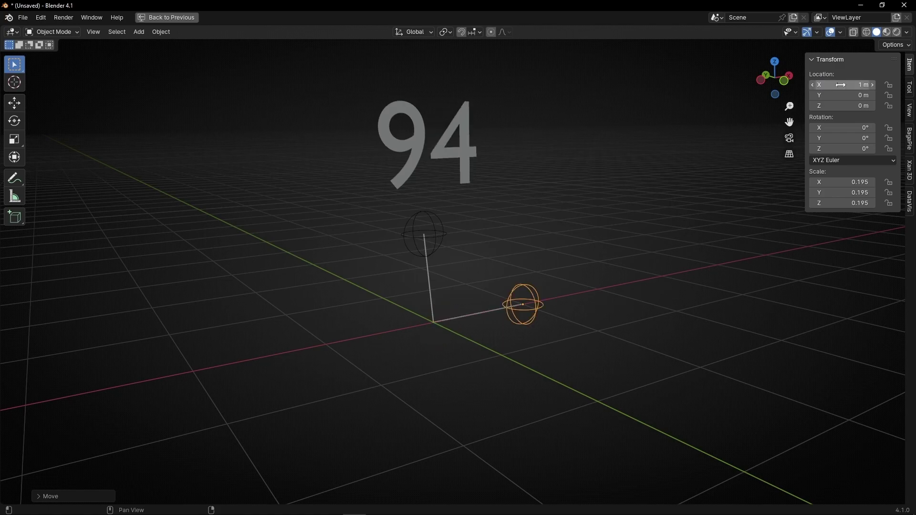
Select the other empty, reset its location to the origin and shift its X location to -0.77 m
click(435, 239)
key(BackSpace)
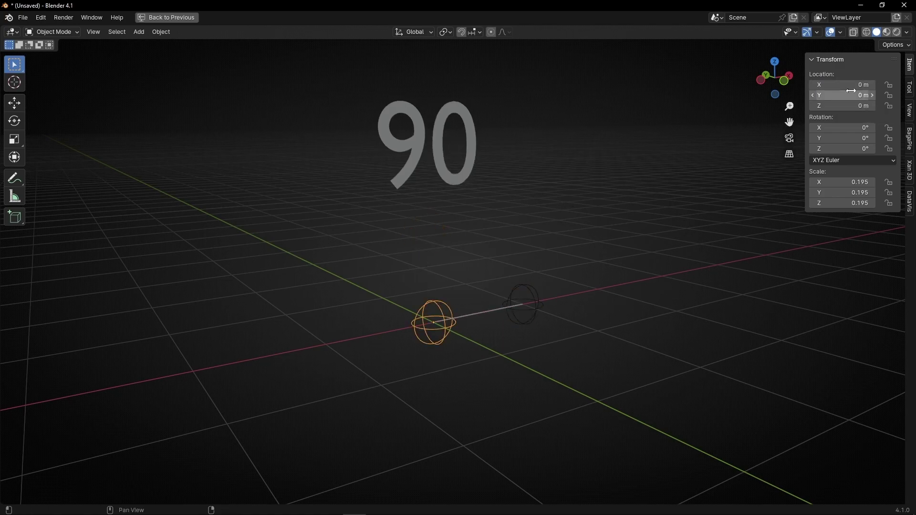
drag(851, 89, 814, 89)
Annotate the straight angle between the lines with an arc and an arrow towards the number, and erase the annotation
middle_drag(587, 323, 6, 188)
click(14, 181)
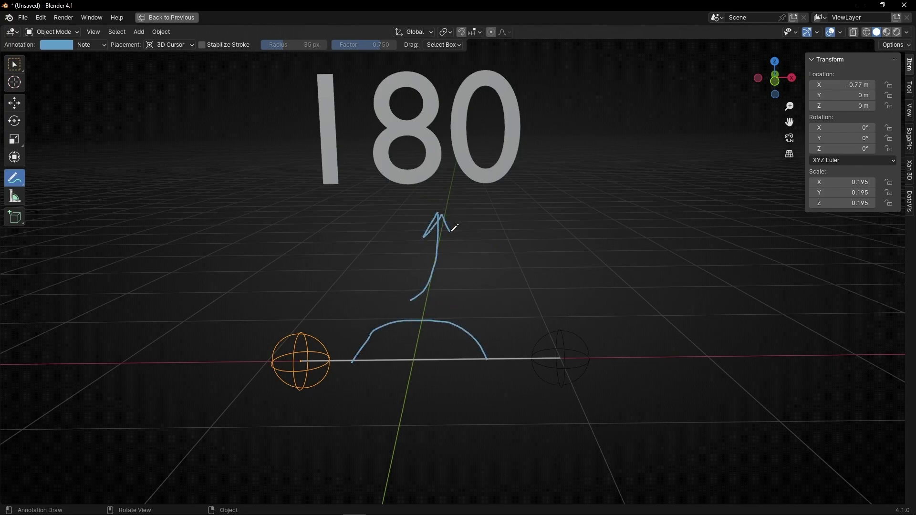
mouse_move(468, 222)
ctrl+mouse_down()
mouse_move(306, 276)
mouse_move(472, 341)
ctrl+mouse_up()
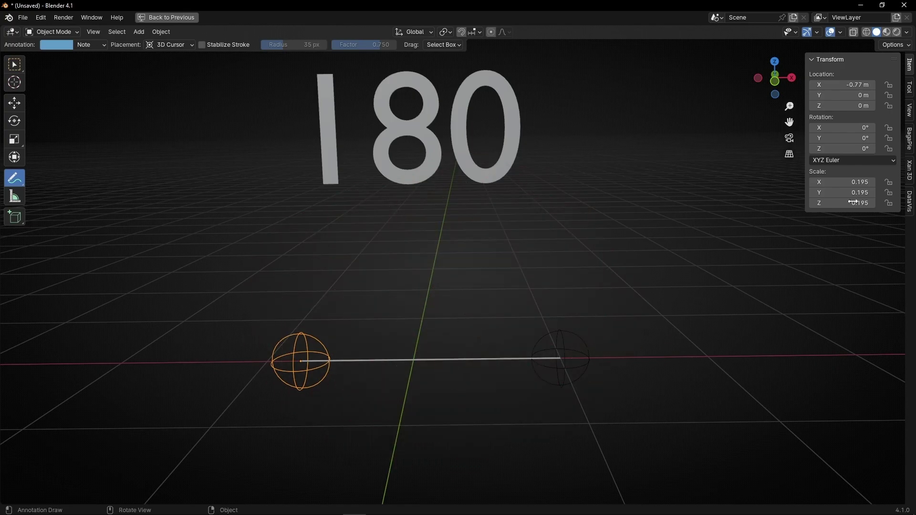
Set the selected empty's X location to 0 m and its Z location to 1 m
click(839, 87)
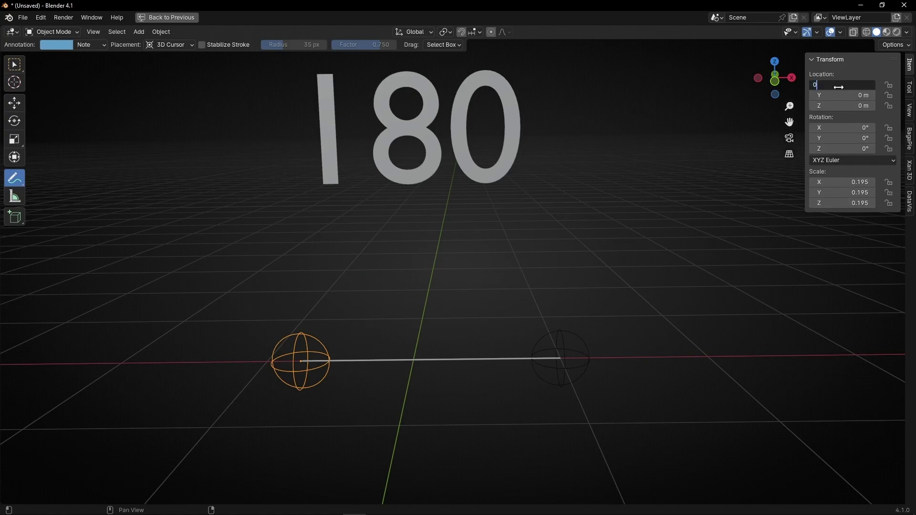
text(0)
key(Return)
click(821, 105)
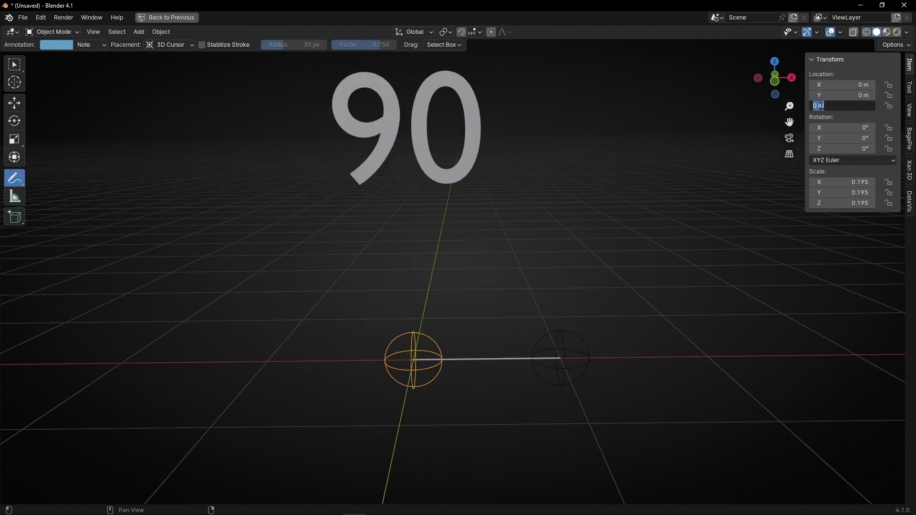
text(1)
key(Return)
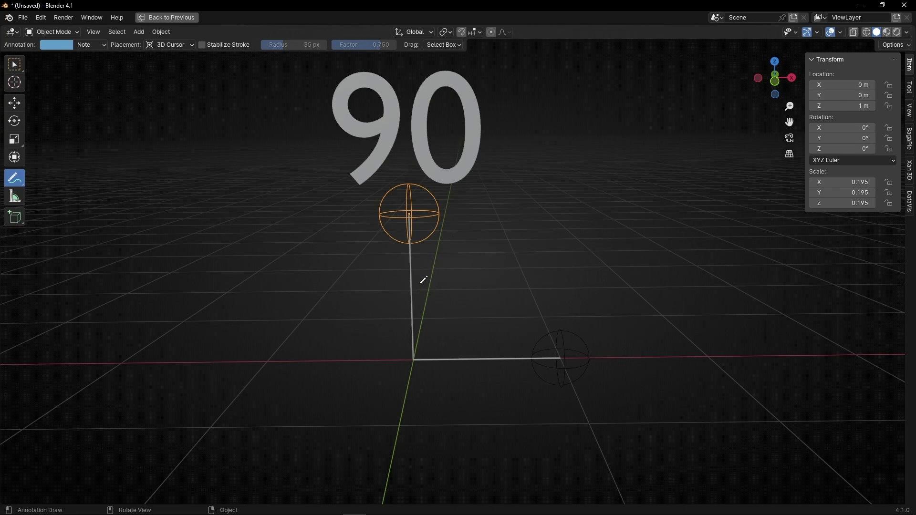
Set the raised empty's X location to 1 m so it sits directly above the other empty
click(840, 87)
text(1)
key(Return)
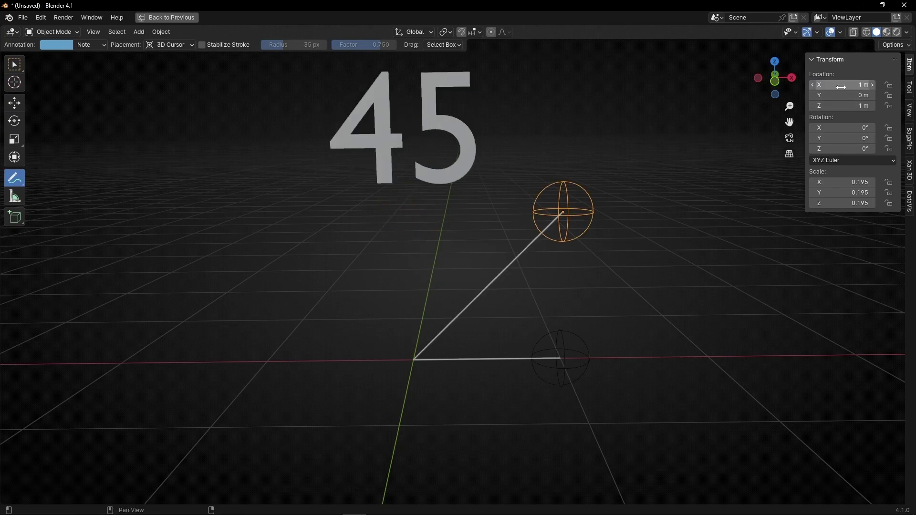
Mark the angle between the two lines with an annotation arc, and erase the arc in front view
drag(472, 301, 500, 328)
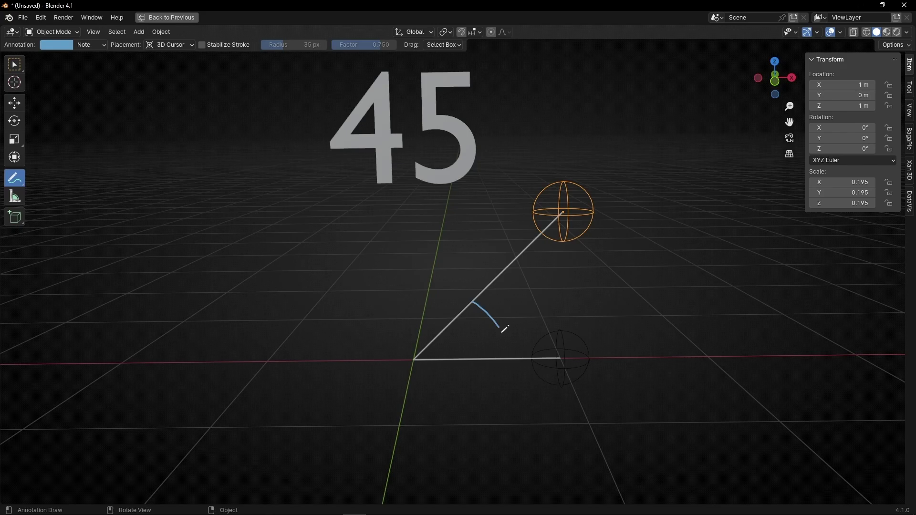
click(774, 81)
scroll(546, 297, down, 2)
shift+middle_drag(546, 297, 511, 285)
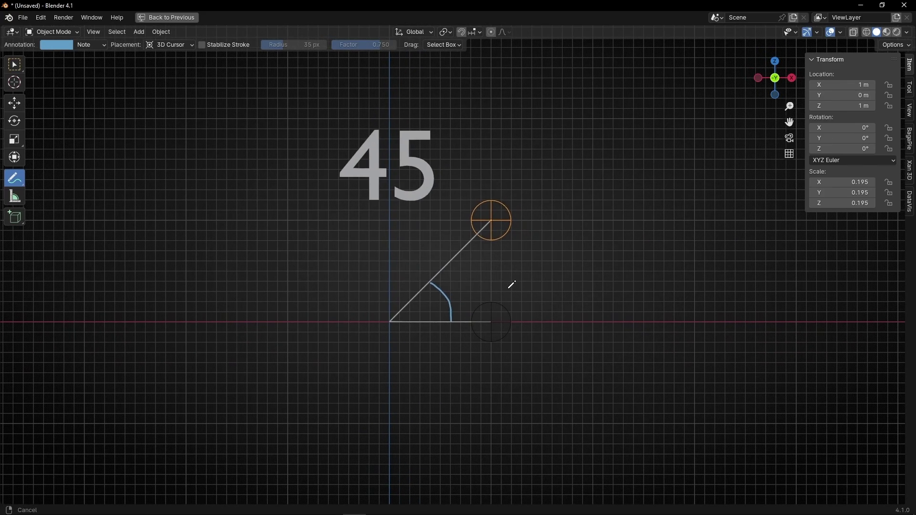
ctrl+drag(375, 282, 354, 336)
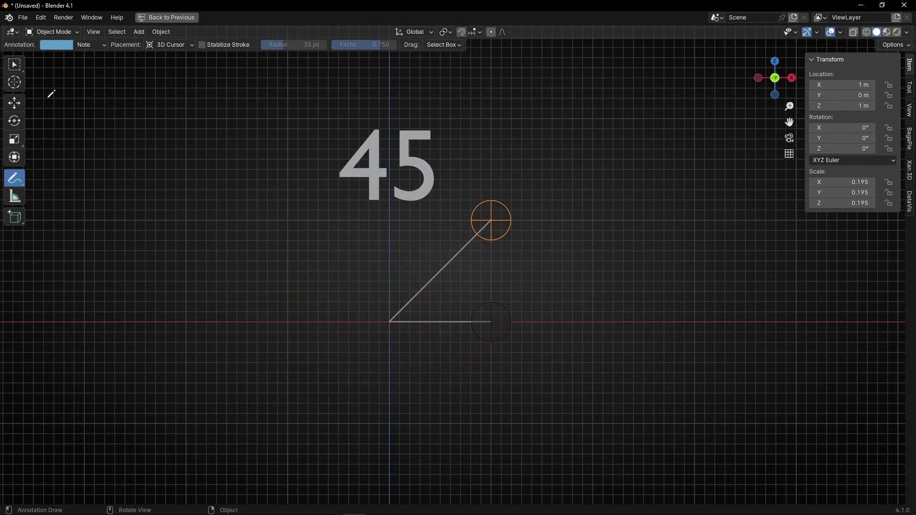
Switch to the Select Box tool and move the lower empty across the origin to the negative X side, near the X axis
click(18, 67)
click(506, 326)
key(g)
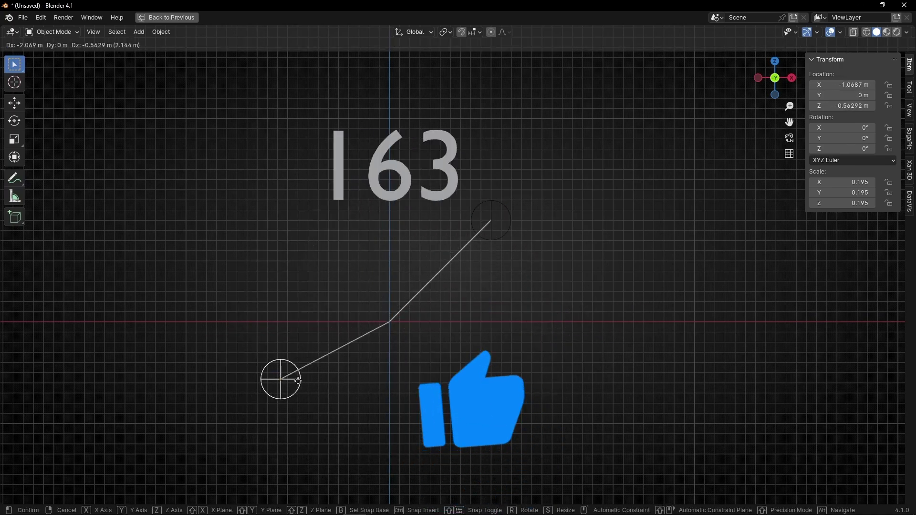
click(296, 317)
Move the upper empty down towards the X axis on the positive X side
click(496, 219)
key(g)
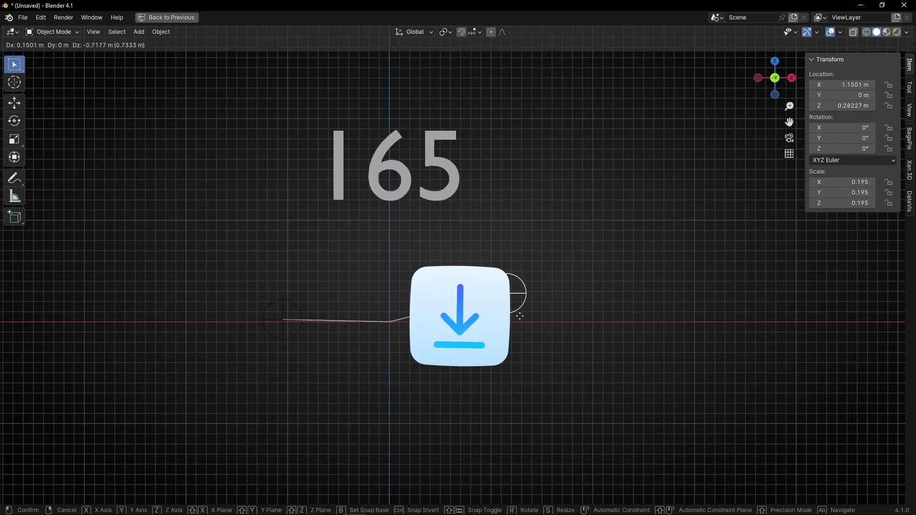